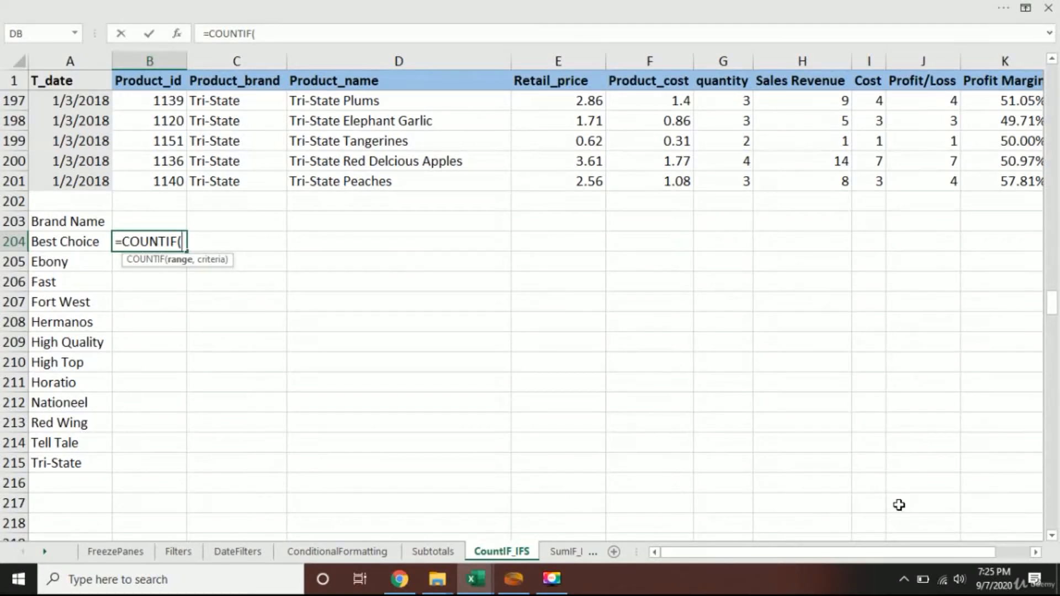
Complete the COUNTIF formula in B204 with range C2:C201 and the criterion "Best Choice".
{"action": "key", "text": "Up"}
{"action": "key", "text": "Up"}
{"action": "key", "text": "Up"}
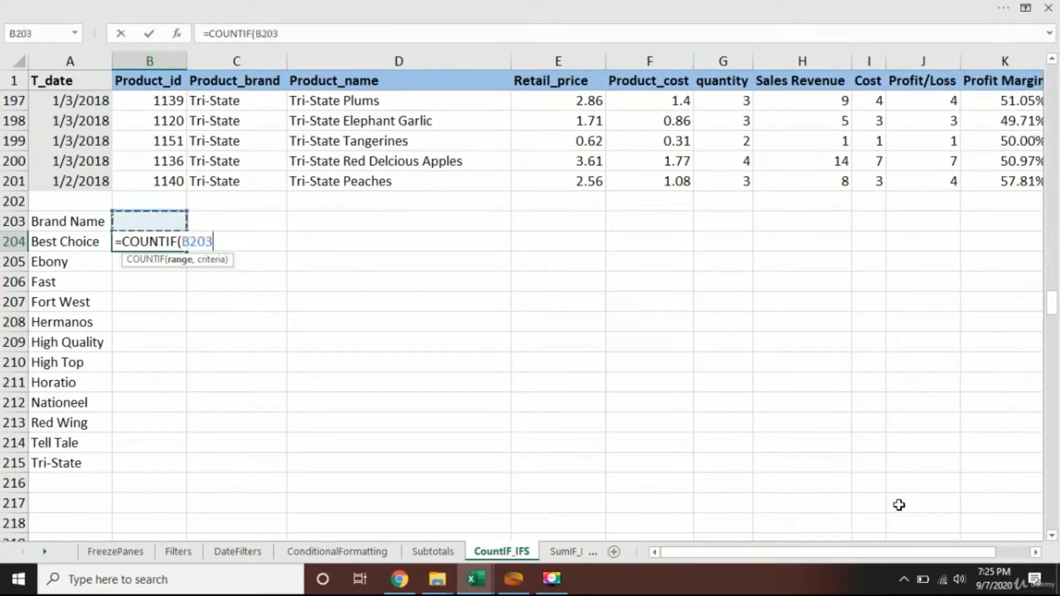
{"action": "key", "text": "Right"}
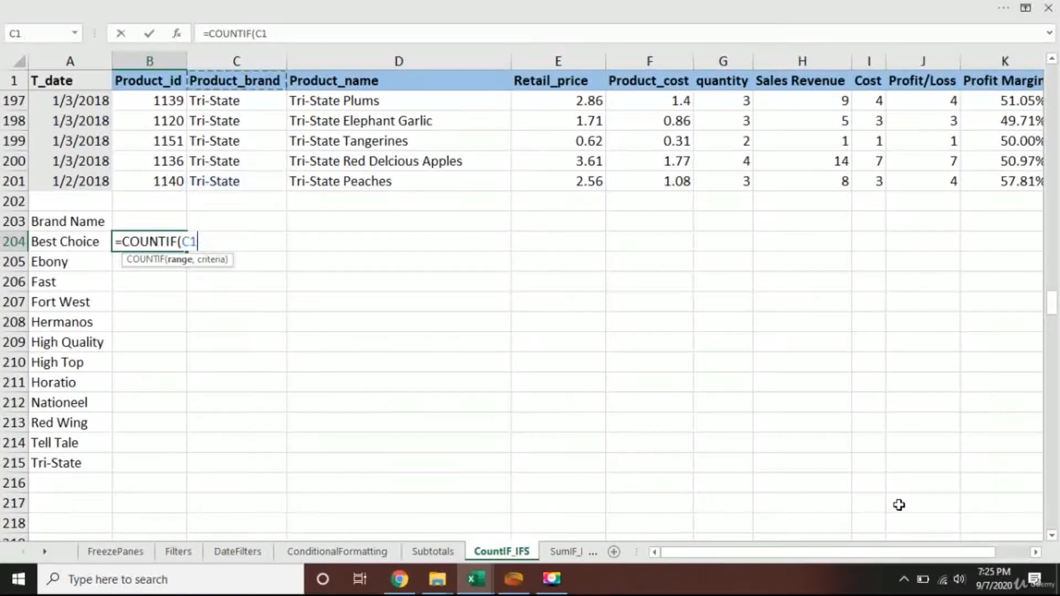
{"action": "key", "text": "ctrl+shift+Up"}
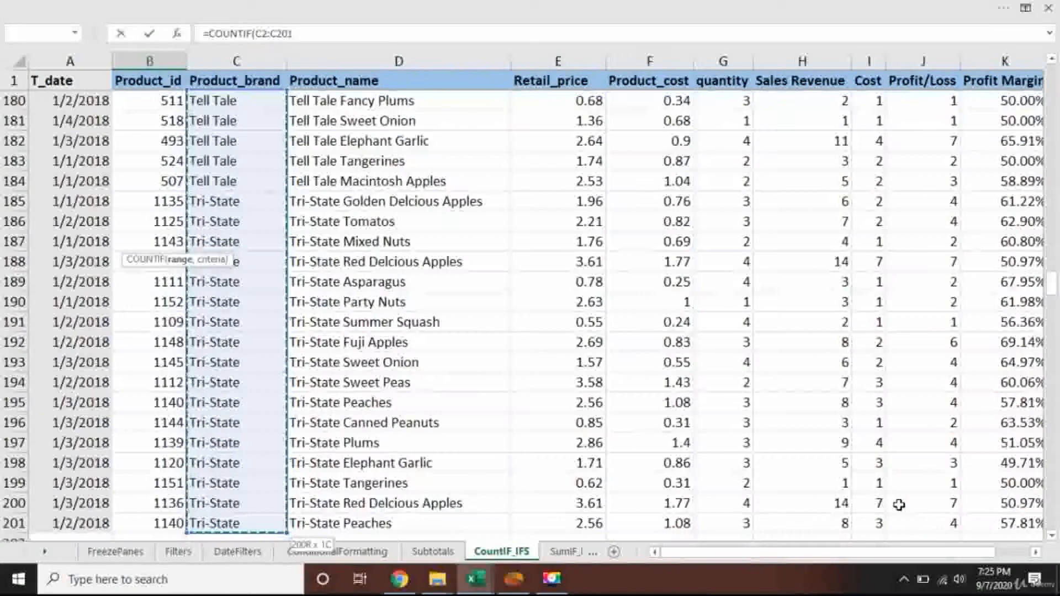
{"action": "type", "text": ","}
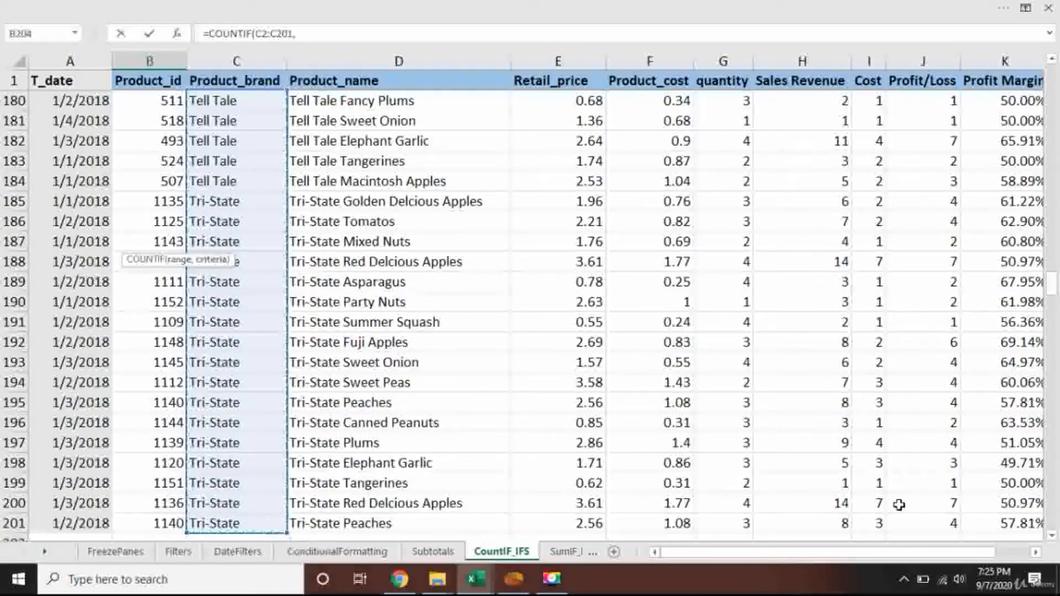
{"action": "scroll", "coordinate": [192, 299], "scroll_direction": "down", "scroll_amount": 3}
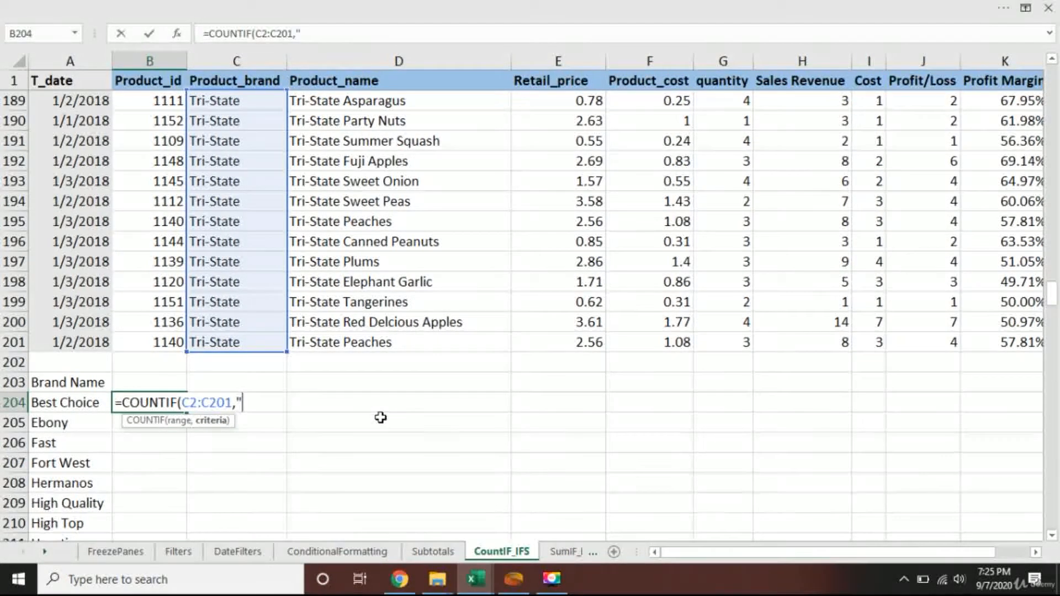
{"action": "type", "text": "\"Best Choice"}
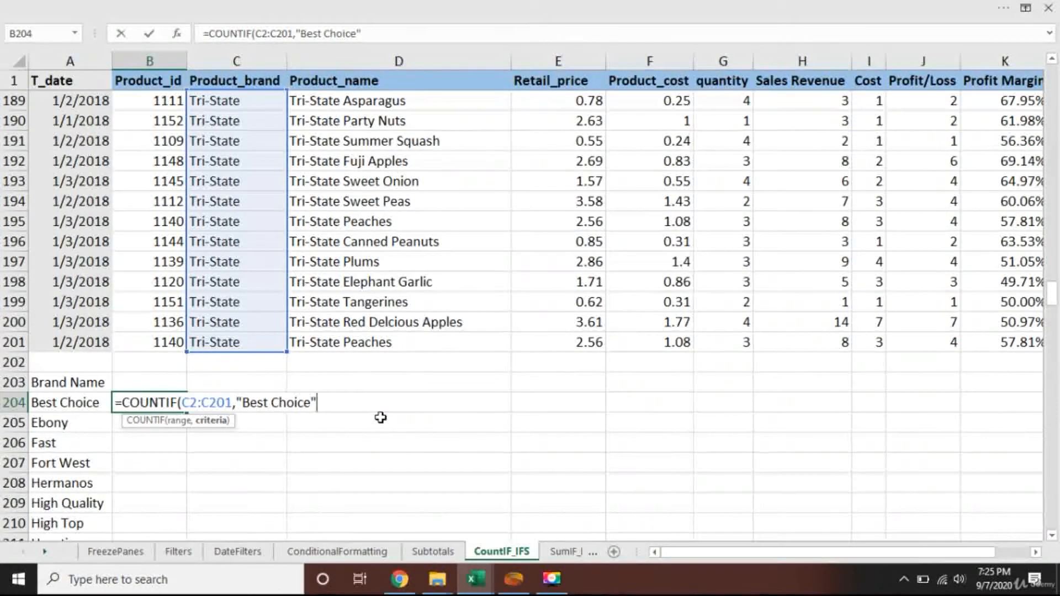
{"action": "key", "text": "ctrl+Return"}
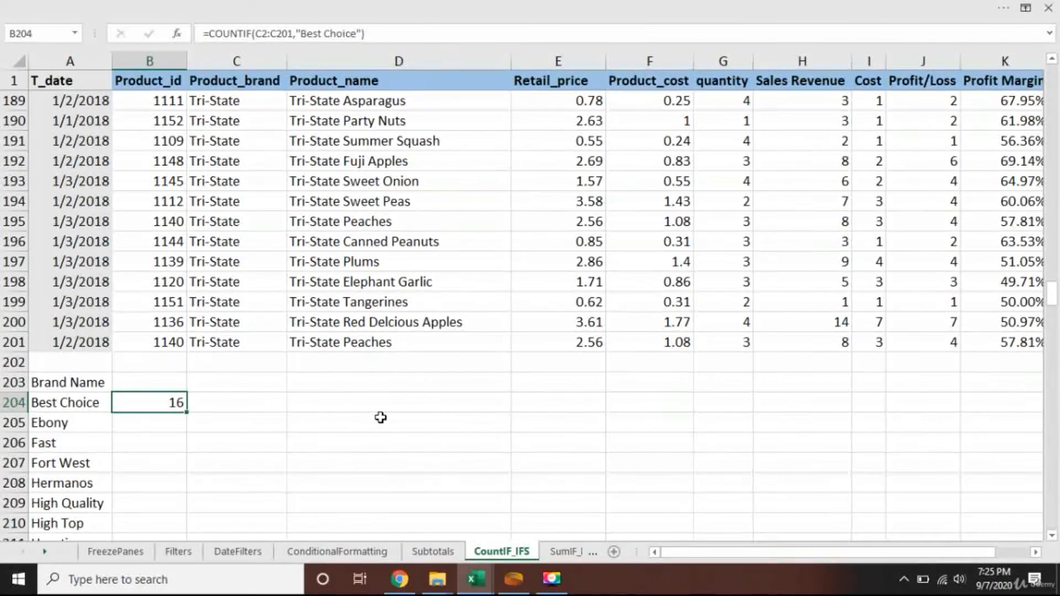
Select all Best Choice entries in the Product_brand column, C2:C17, and check how many there are against the formula result.
{"action": "key", "text": "Down"}
{"action": "key", "text": "Up"}
{"action": "key", "text": "Up"}
{"action": "key", "text": "Up"}
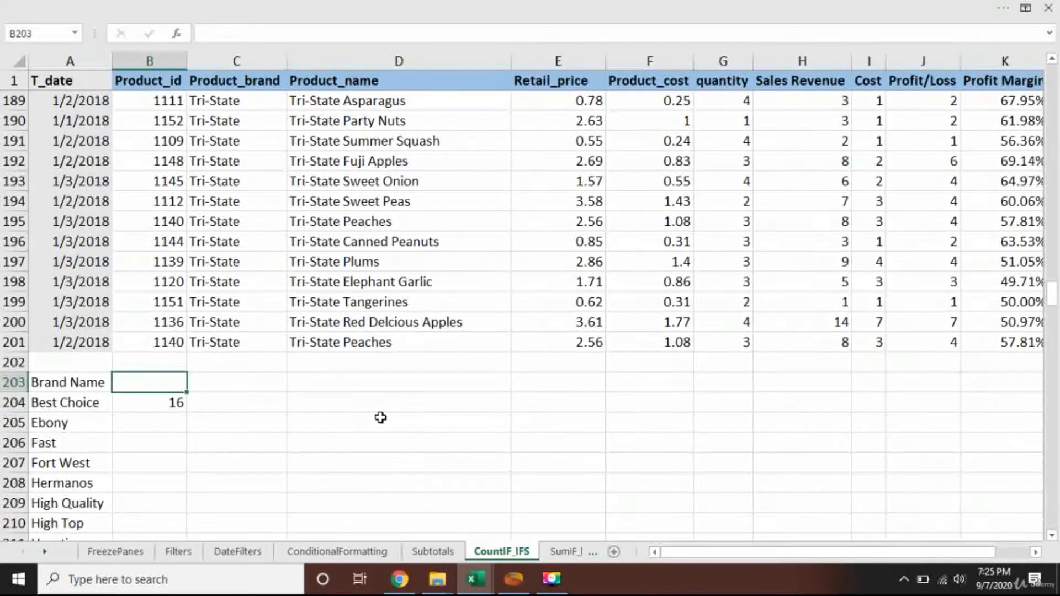
{"action": "key", "text": "Right"}
{"action": "key", "text": "Up"}
{"action": "key", "text": "ctrl+Up"}
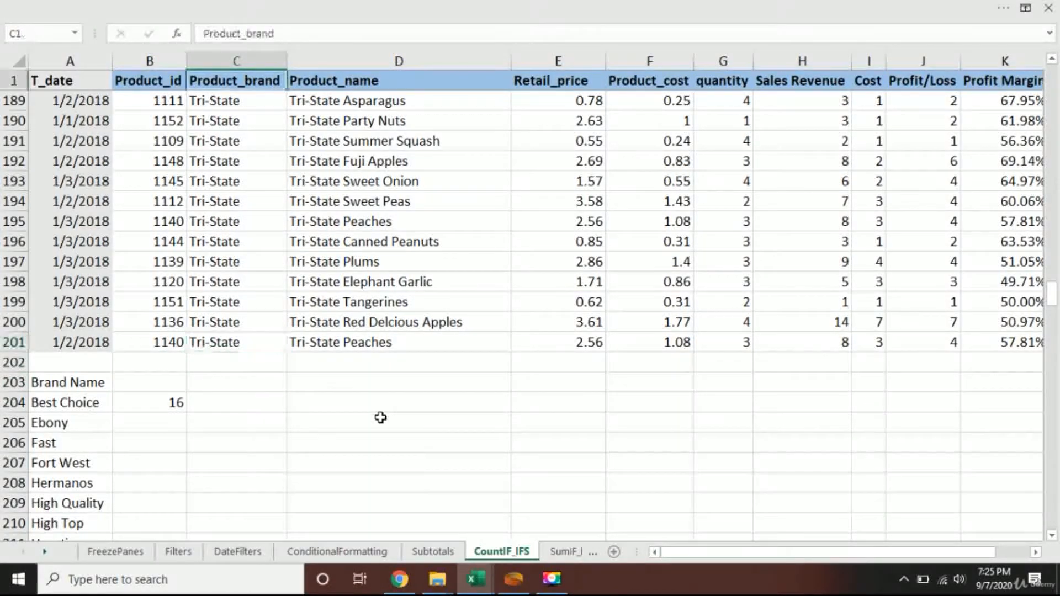
{"action": "key", "text": "Down"}
{"action": "key", "text": "shift+Down"}
{"action": "key", "text": "shift+Down"}
{"action": "key", "text": "shift+Down"}
{"action": "key", "text": "shift+Down"}
{"action": "key", "text": "shift+Down"}
{"action": "key", "text": "shift+Down"}
{"action": "key", "text": "shift+Down"}
{"action": "key", "text": "shift+Down"}
{"action": "key", "text": "shift+Down"}
{"action": "key", "text": "shift+Down"}
{"action": "key", "text": "shift+Down"}
{"action": "key", "text": "shift+Down"}
{"action": "key", "text": "shift+Down"}
{"action": "key", "text": "shift+Down"}
{"action": "key", "text": "shift+Down"}
{"action": "key", "text": "shift+Down"}
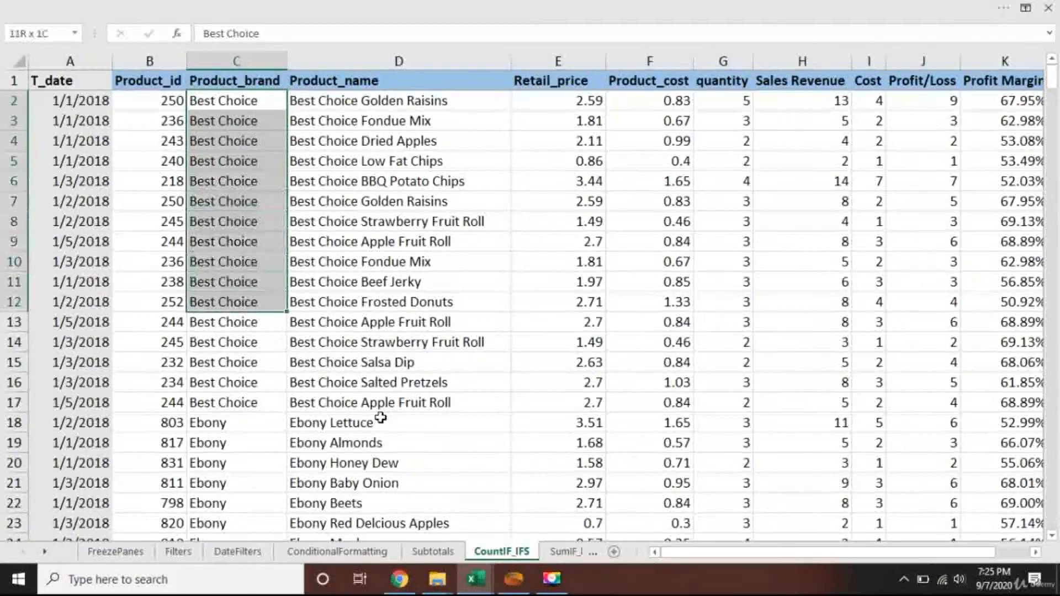
{"action": "key", "text": "shift+Up"}
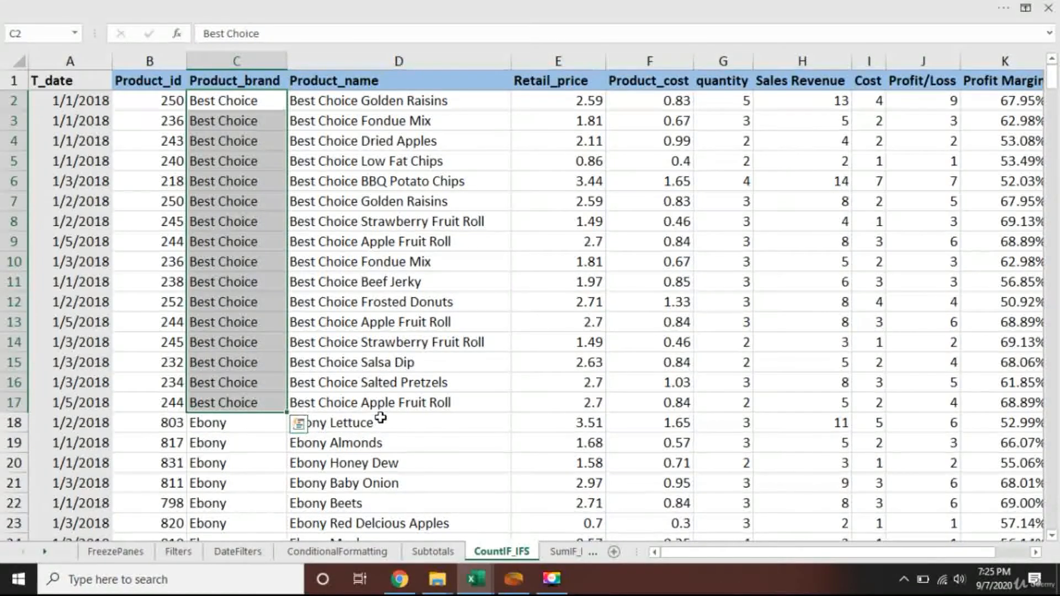
{"action": "key", "text": "ctrl+shift+F1"}
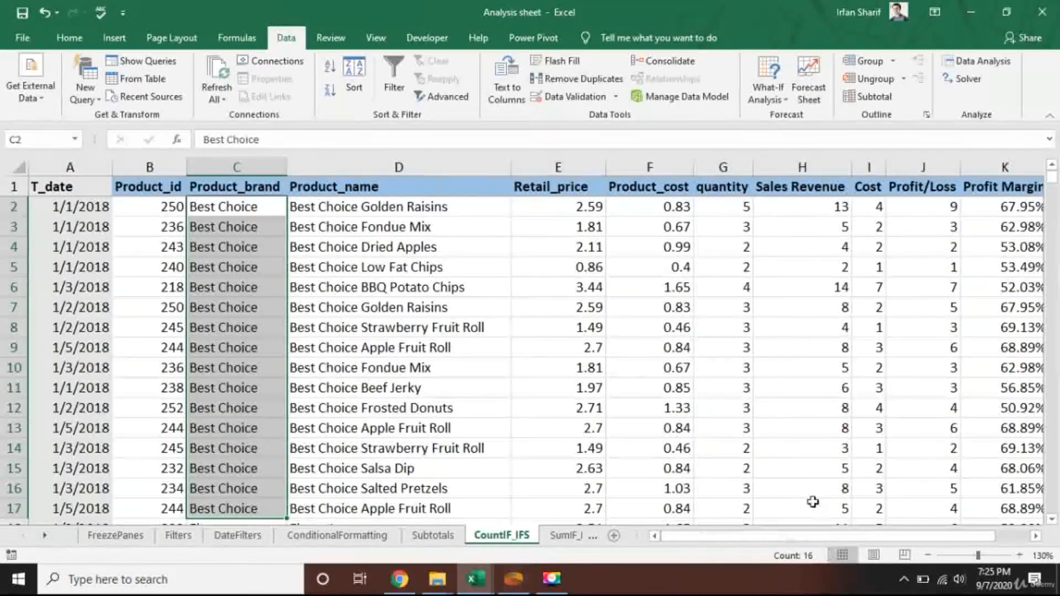
{"action": "scroll", "coordinate": [241, 317], "scroll_direction": "down", "scroll_amount": 2}
{"action": "scroll", "coordinate": [241, 316], "scroll_direction": "up", "scroll_amount": 2}
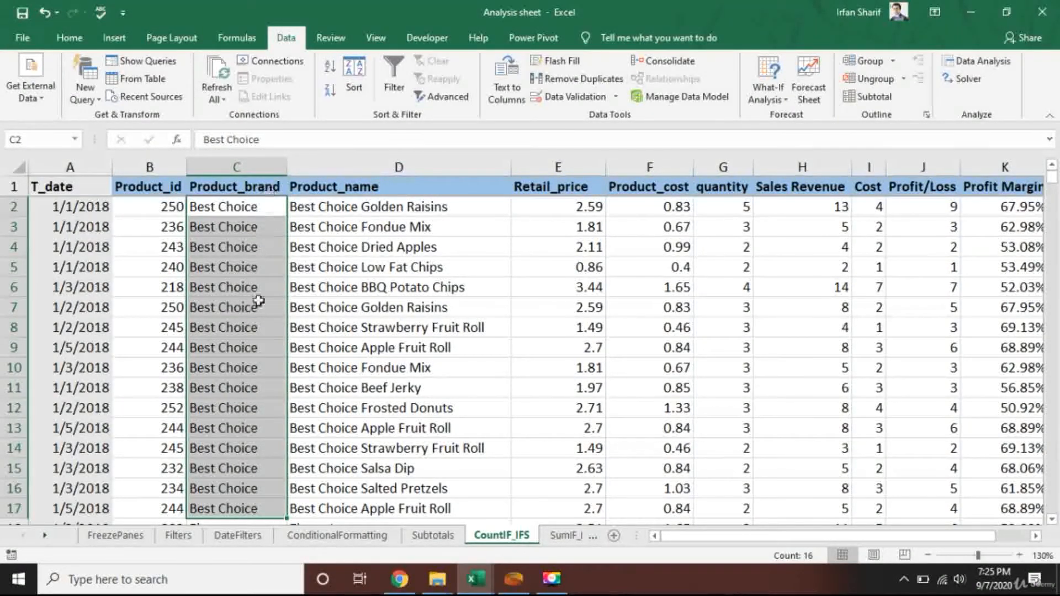
{"action": "scroll", "coordinate": [251, 326], "scroll_direction": "down", "scroll_amount": 1}
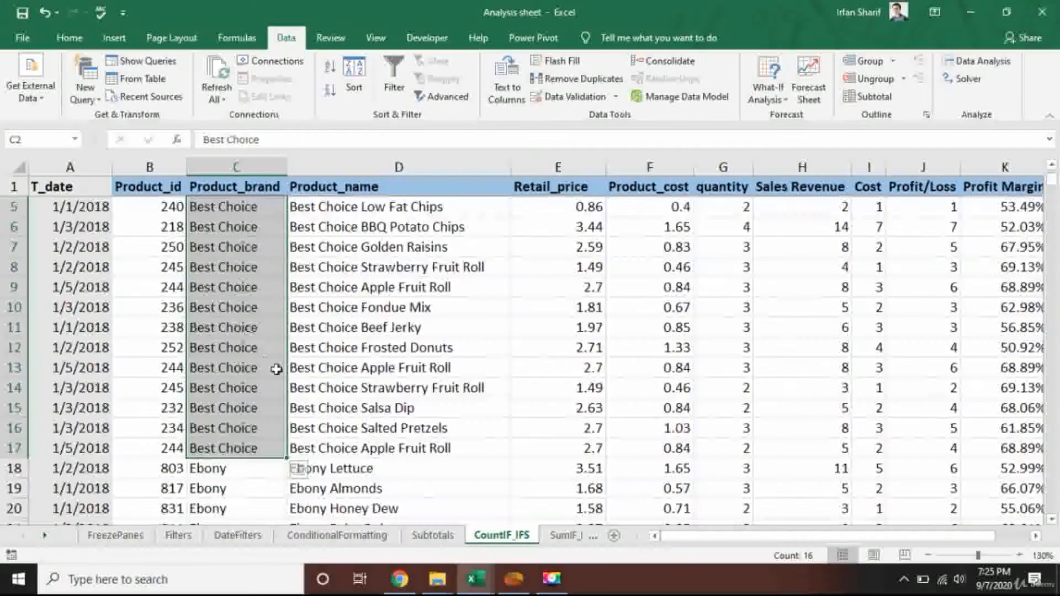
{"action": "scroll", "coordinate": [276, 369], "scroll_direction": "up", "scroll_amount": 1}
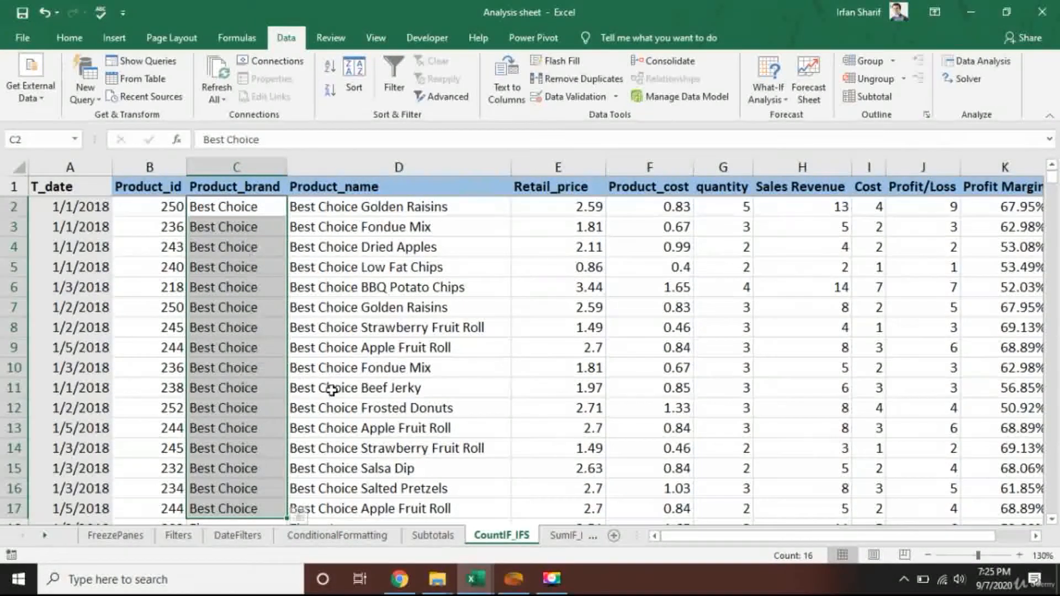
Replace the typed criterion in the B204 COUNTIF formula with a reference to cell A204.
{"action": "left_click", "coordinate": [210, 340]}
{"action": "key", "text": "ctrl+Down"}
{"action": "key", "text": "Down"}
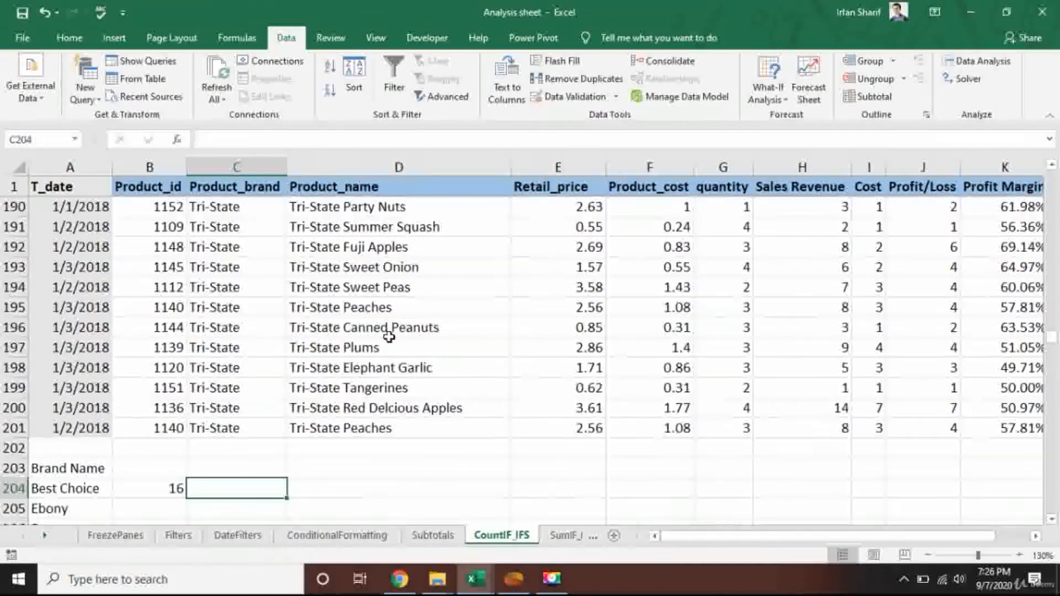
{"action": "key", "text": "Left"}
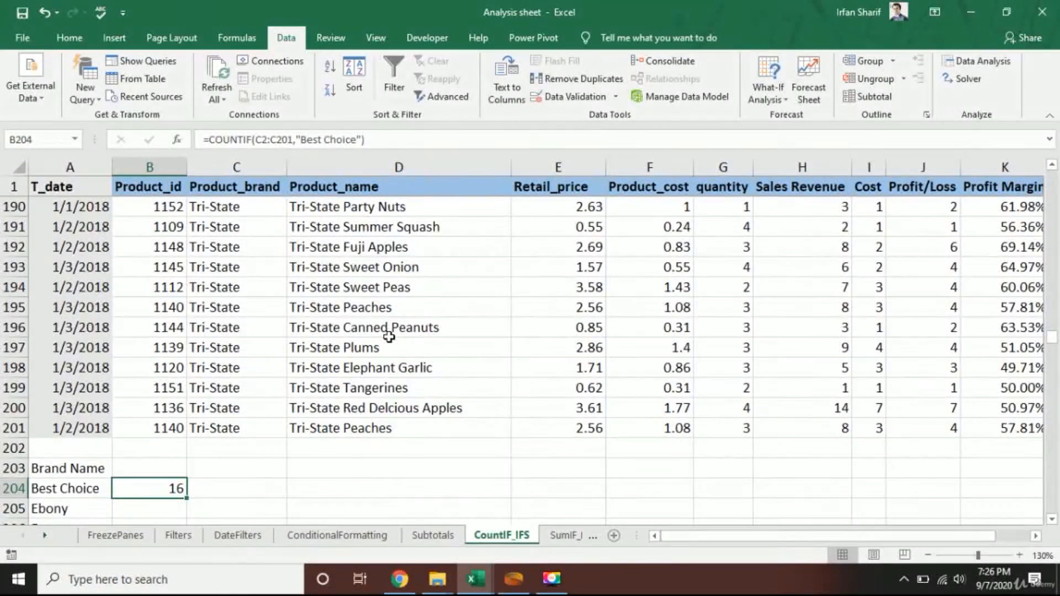
{"action": "key", "text": "ctrl+shift+F1"}
{"action": "key", "text": "Down"}
{"action": "key", "text": "Up"}
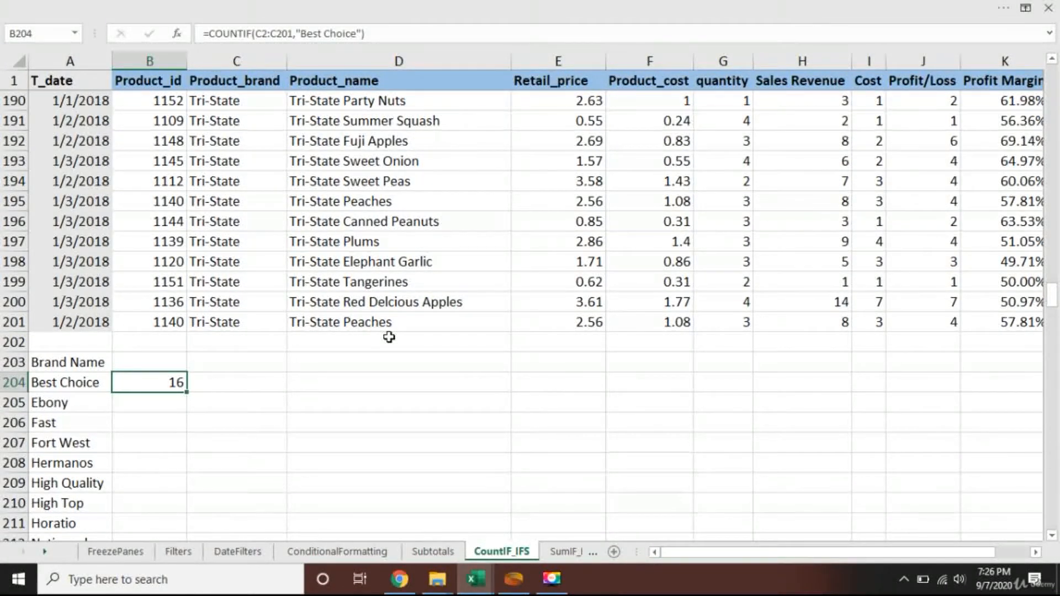
{"action": "key", "text": "F2"}
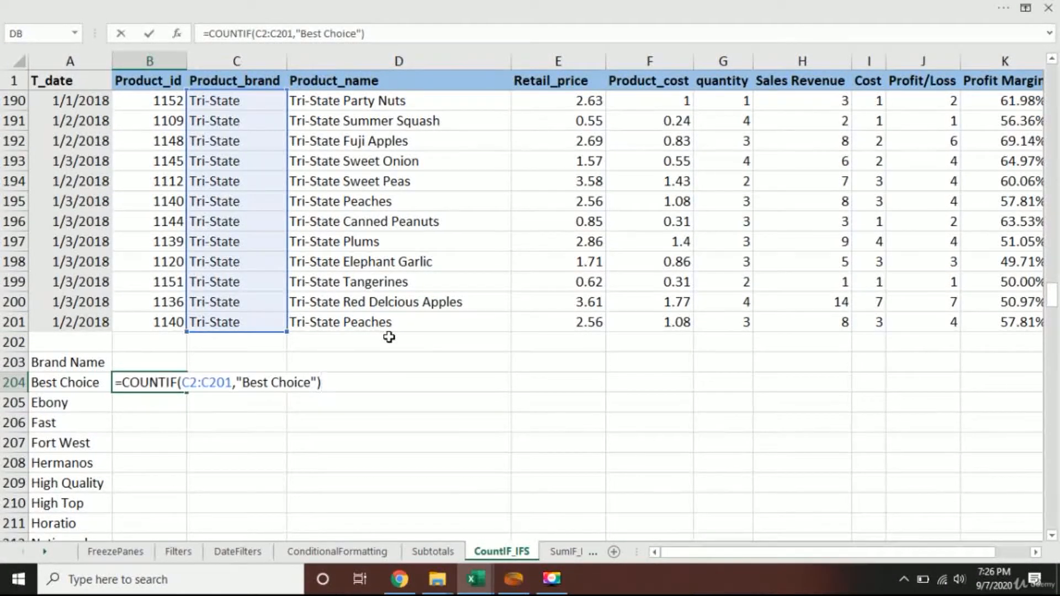
{"action": "key", "text": "Left"}
{"action": "key", "text": "Left"}
{"action": "key", "text": "BackSpace"}
{"action": "key", "text": "BackSpace"}
{"action": "key", "text": "BackSpace"}
{"action": "key", "text": "BackSpace"}
{"action": "key", "text": "BackSpace"}
{"action": "key", "text": "BackSpace"}
{"action": "key", "text": "BackSpace"}
{"action": "key", "text": "BackSpace"}
{"action": "key", "text": "BackSpace"}
{"action": "key", "text": "BackSpace"}
{"action": "key", "text": "BackSpace"}
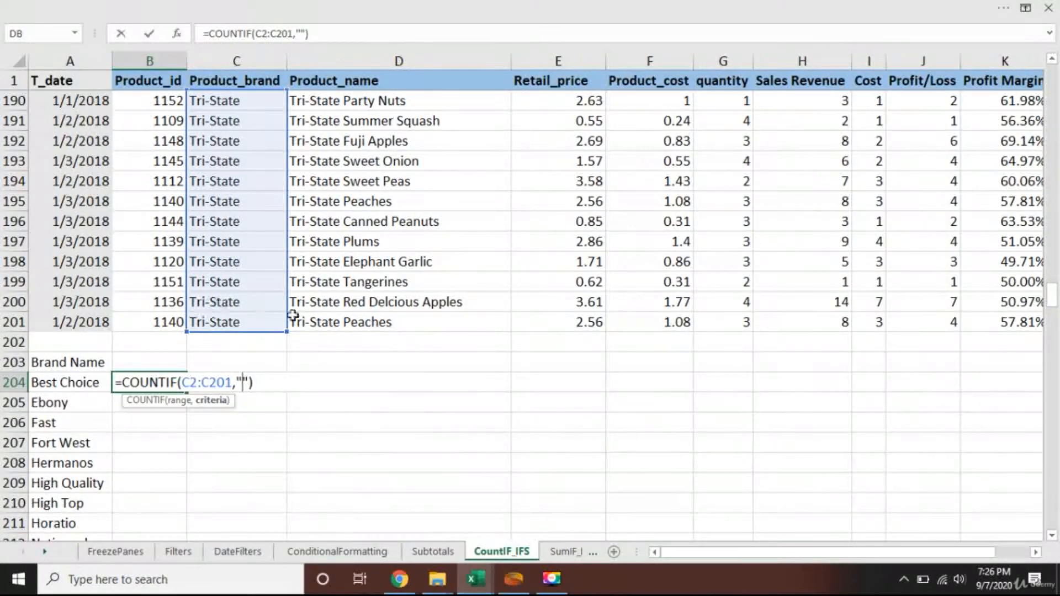
{"action": "key", "text": "BackSpace"}
{"action": "key", "text": "BackSpace"}
{"action": "left_click", "coordinate": [62, 381]}
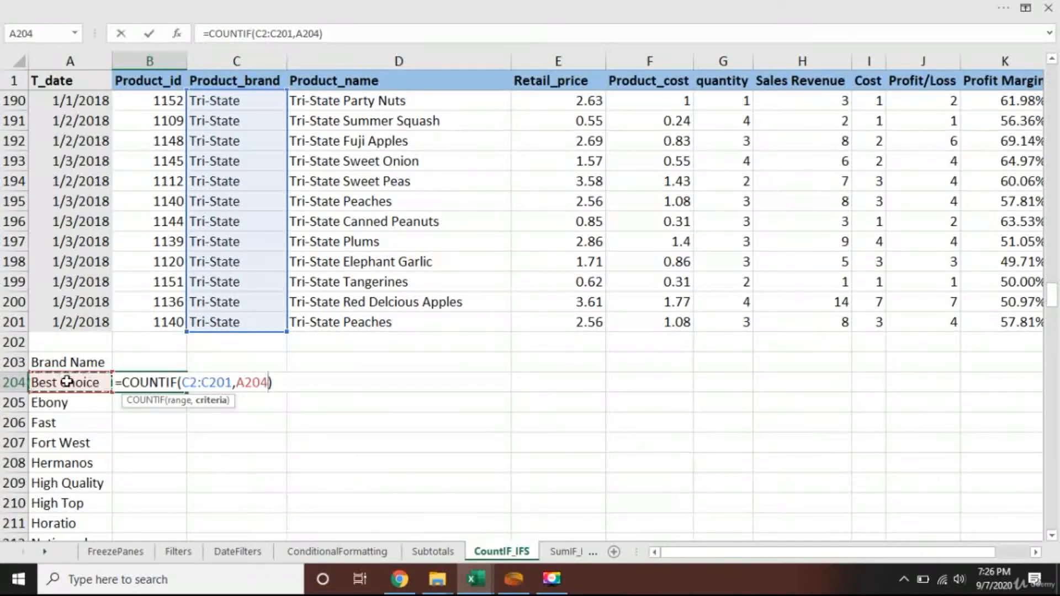
{"action": "key", "text": "Return"}
{"action": "key", "text": "Up"}
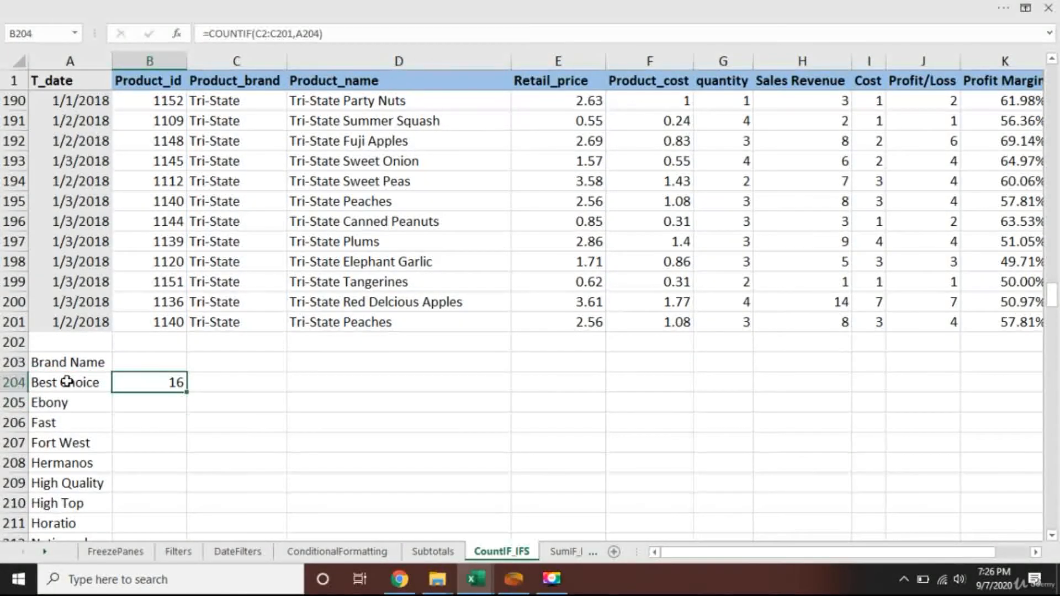
Make the range in the B204 COUNTIF formula absolute as $C$2:$C$201.
{"action": "key", "text": "F2"}
{"action": "key", "text": "Left"}
{"action": "key", "text": "Left"}
{"action": "key", "text": "Left"}
{"action": "key", "text": "Left"}
{"action": "key", "text": "Left"}
{"action": "key", "text": "Left"}
{"action": "key", "text": "Left"}
{"action": "key", "text": "Left"}
{"action": "key", "text": "Left"}
{"action": "key", "text": "Left"}
{"action": "key", "text": "Left"}
{"action": "key", "text": "F4"}
{"action": "key", "text": "Right"}
{"action": "key", "text": "Right"}
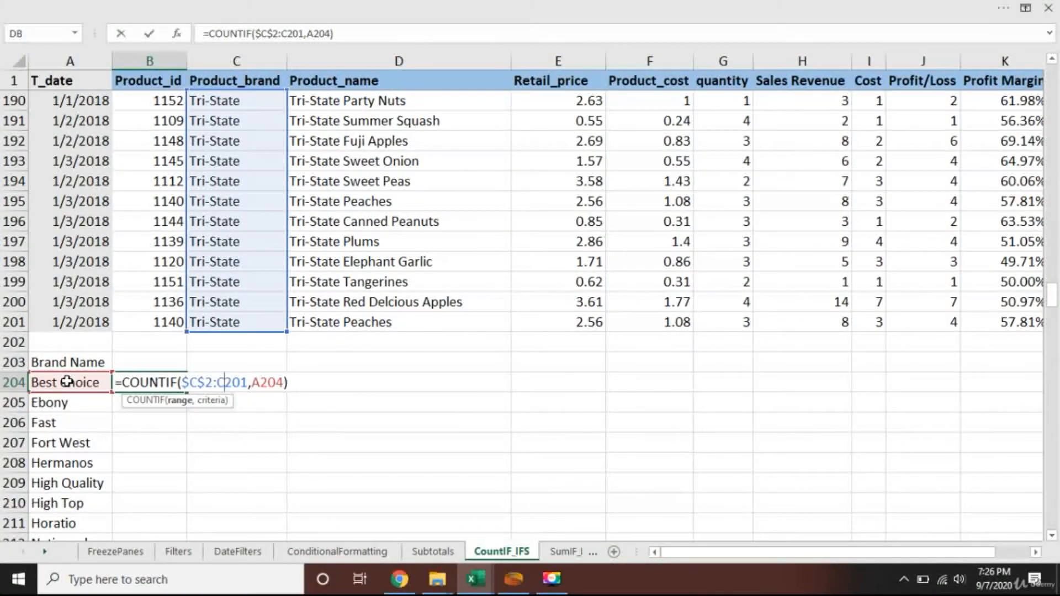
{"action": "key", "text": "F4"}
{"action": "key", "text": "Return"}
{"action": "key", "text": "Up"}
Copy the B204 formula down to B215 for the remaining brand names.
{"action": "key", "text": "ctrl+c"}
{"action": "key", "text": "shift+Down"}
{"action": "key", "text": "shift+Down"}
{"action": "key", "text": "shift+Down"}
{"action": "key", "text": "shift+Down"}
{"action": "key", "text": "shift+Down"}
{"action": "key", "text": "shift+Down"}
{"action": "key", "text": "shift+Down"}
{"action": "key", "text": "shift+Down"}
{"action": "key", "text": "shift+Down"}
{"action": "key", "text": "shift+Down"}
{"action": "key", "text": "shift+Down"}
{"action": "key", "text": "shift+Down"}
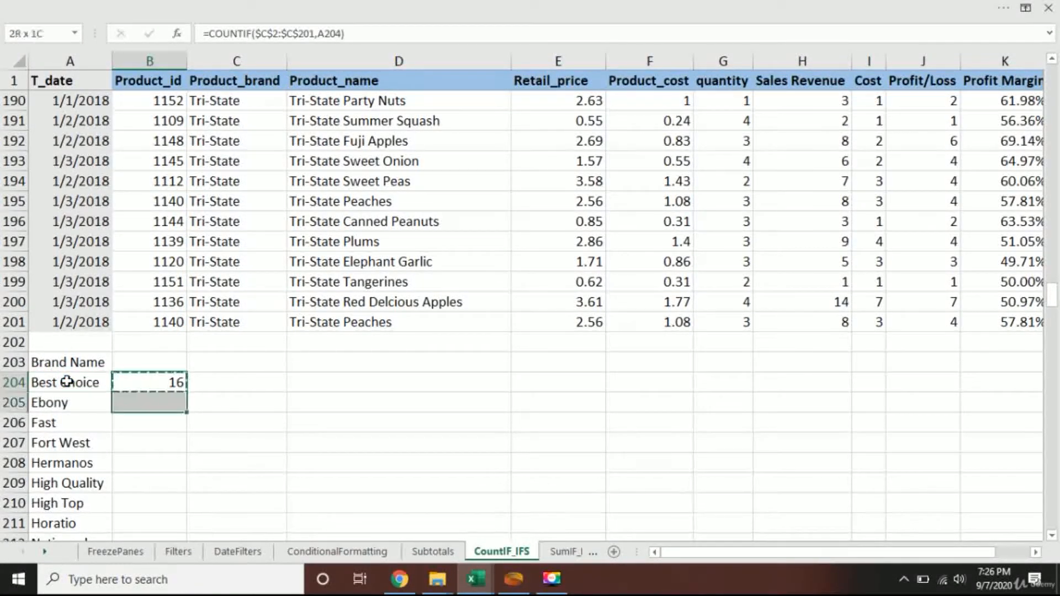
{"action": "key", "text": "shift+Up"}
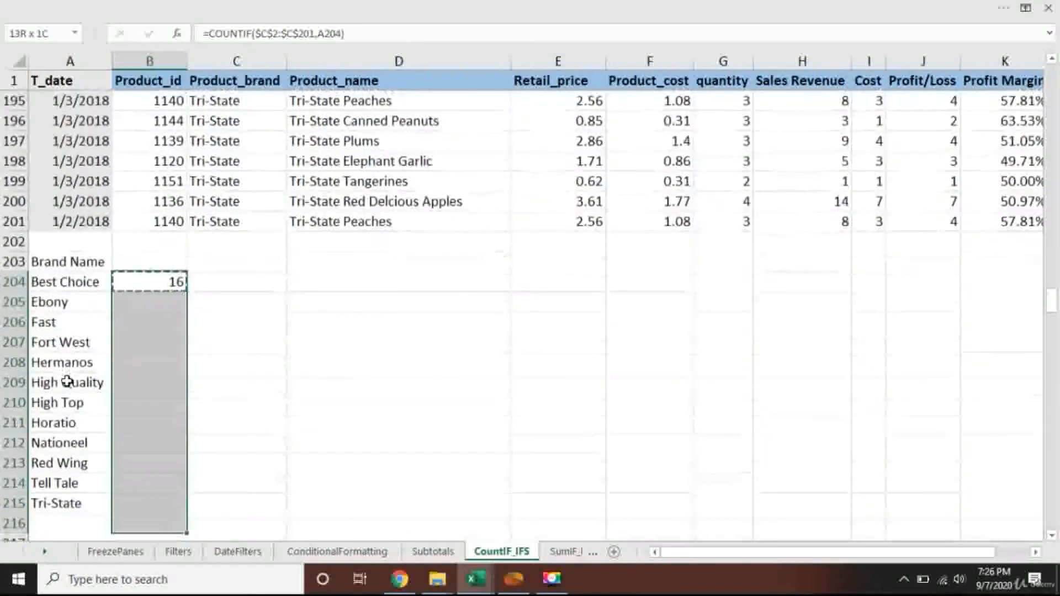
{"action": "key", "text": "ctrl+v"}
{"action": "key", "text": "Escape"}
{"action": "key", "text": "Down"}
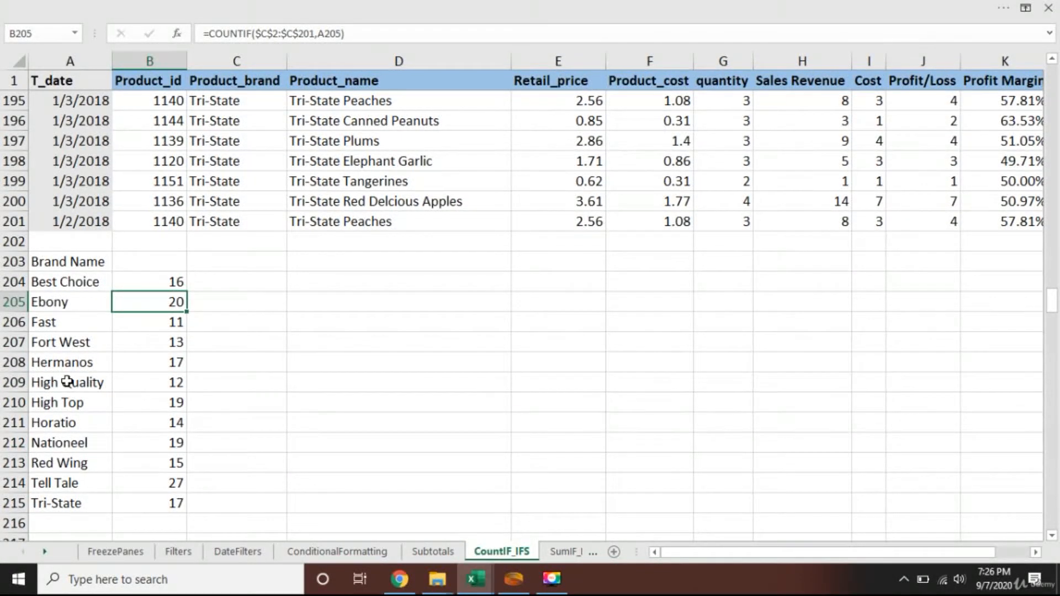
Select the brand counts in B204:B215 and check their sum against the number of data records.
{"action": "key", "text": "Up"}
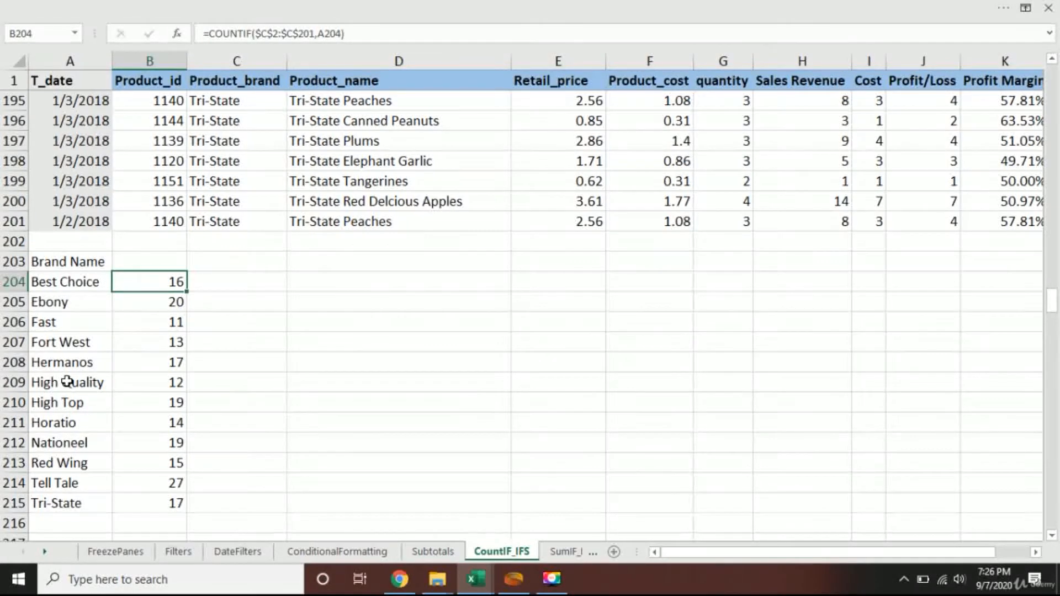
{"action": "key", "text": "ctrl+shift+Down"}
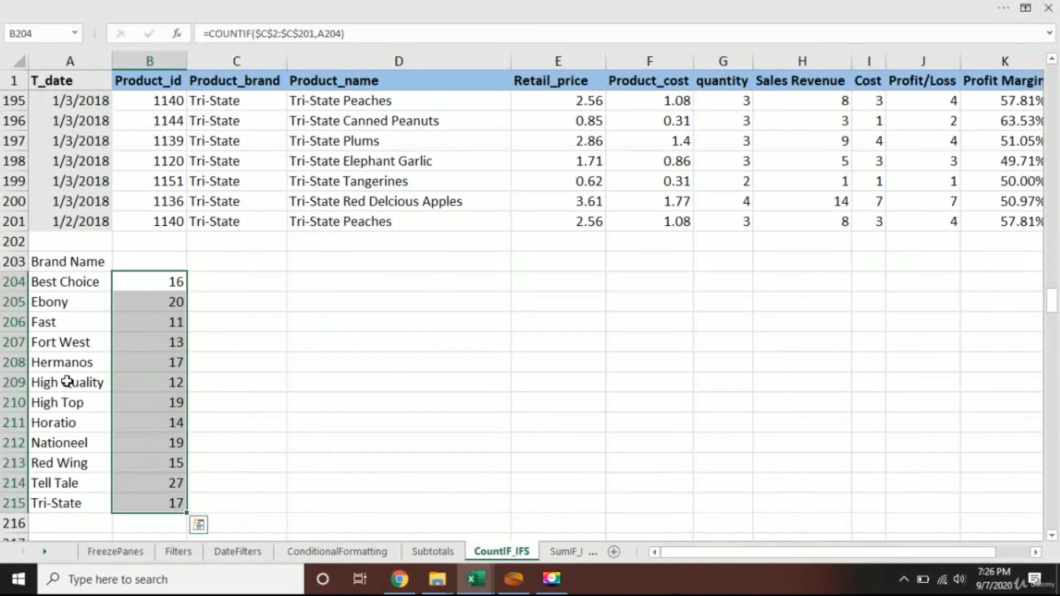
{"action": "key", "text": "ctrl+shift+F1"}
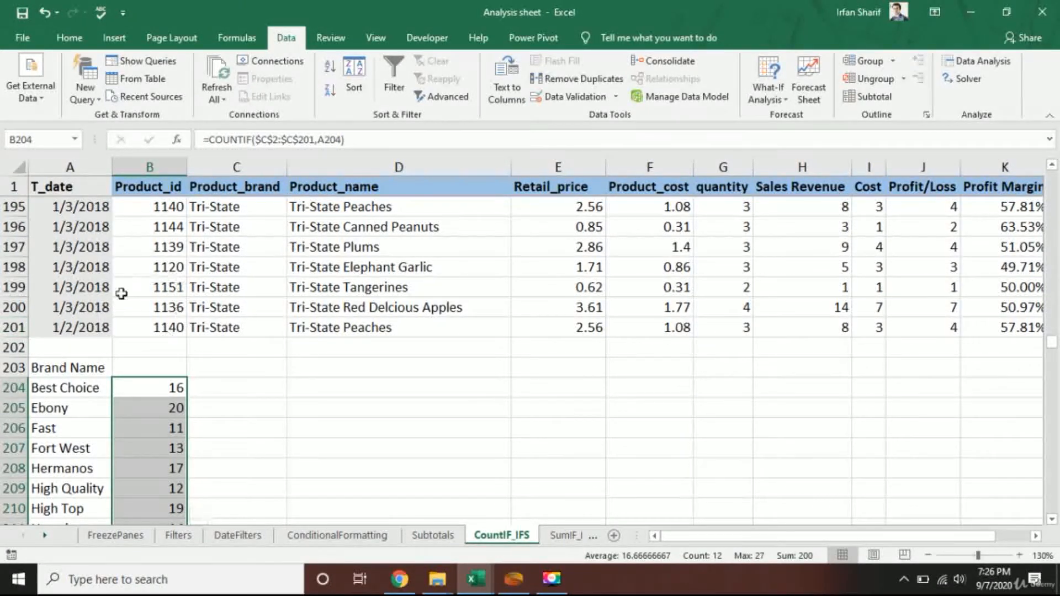
{"action": "scroll", "coordinate": [242, 386], "scroll_direction": "down", "scroll_amount": 3}
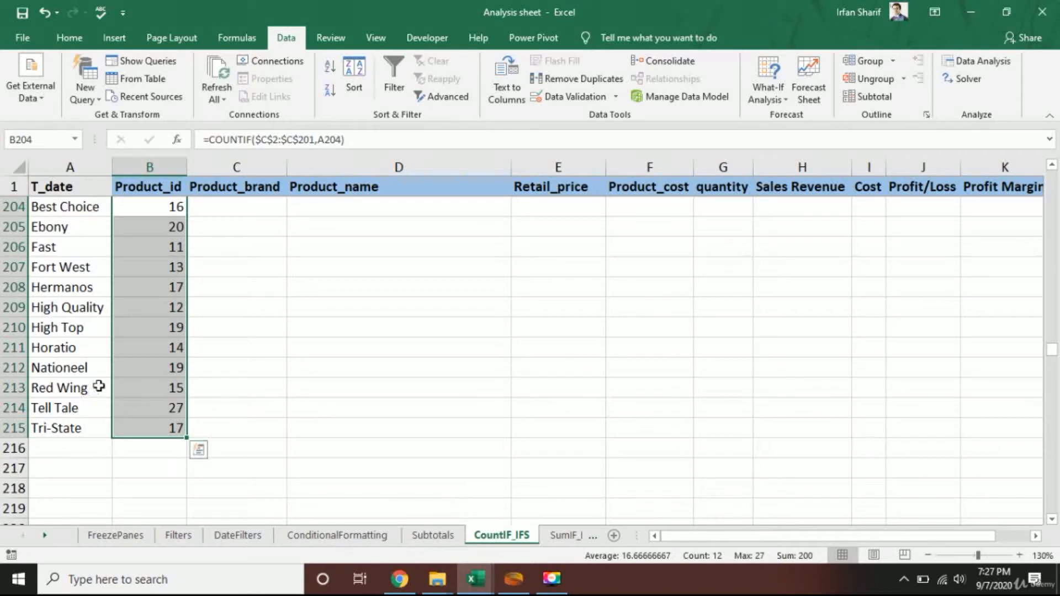
{"action": "scroll", "coordinate": [99, 383], "scroll_direction": "up", "scroll_amount": 2}
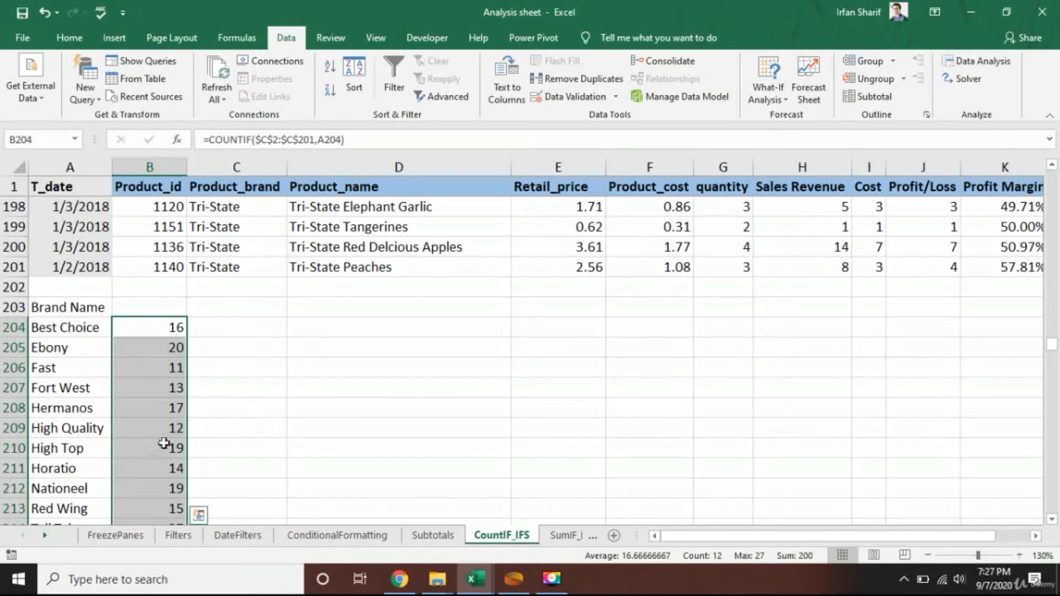
{"action": "left_click", "coordinate": [153, 383]}
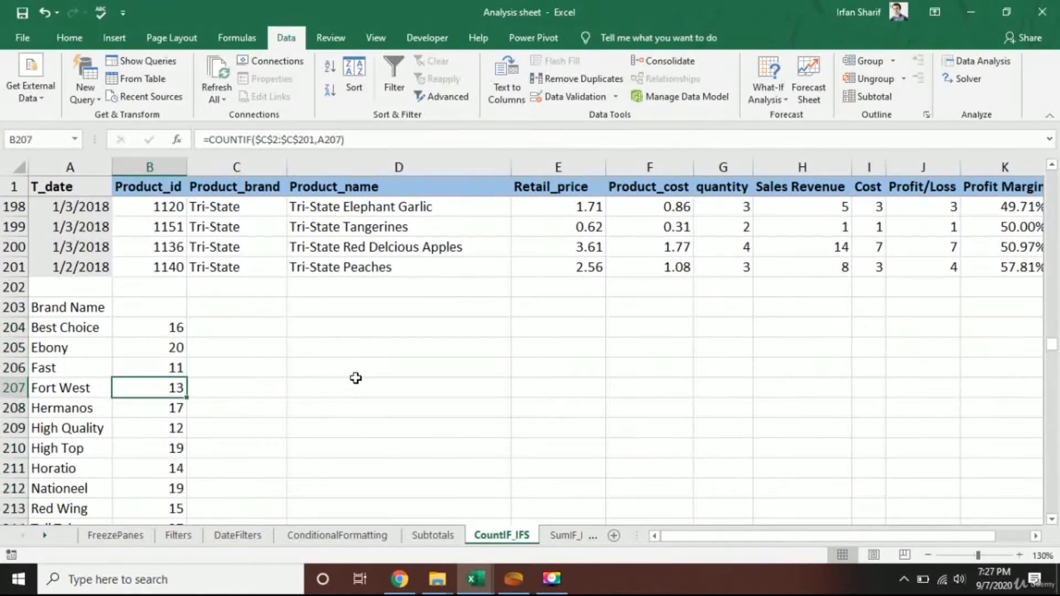
{"action": "key", "text": "Up"}
{"action": "key", "text": "Up"}
{"action": "key", "text": "Up"}
{"action": "key", "text": "Up"}
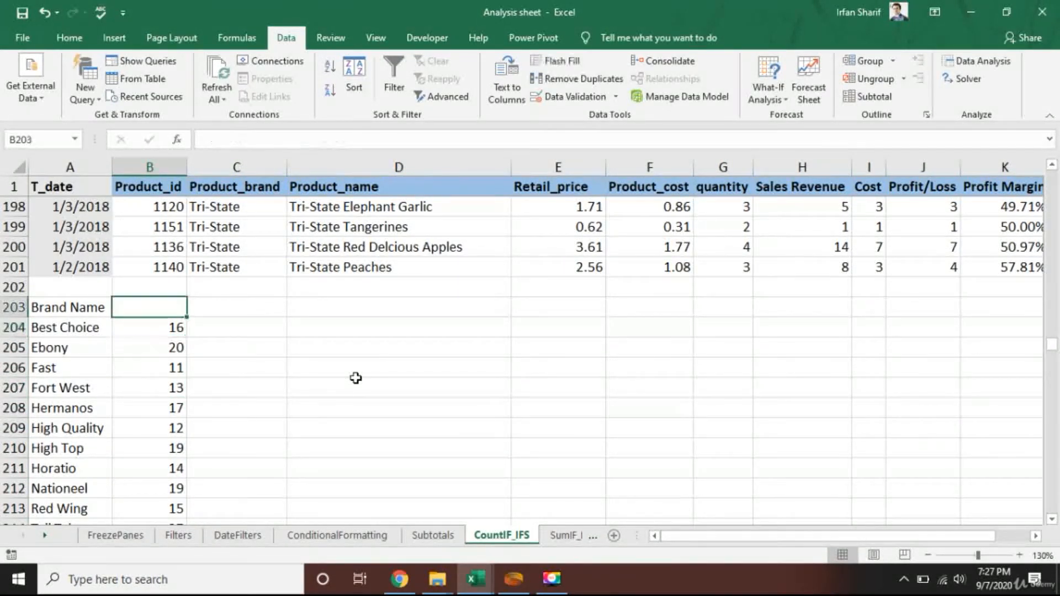
{"action": "key", "text": "Up"}
{"action": "key", "text": "Up"}
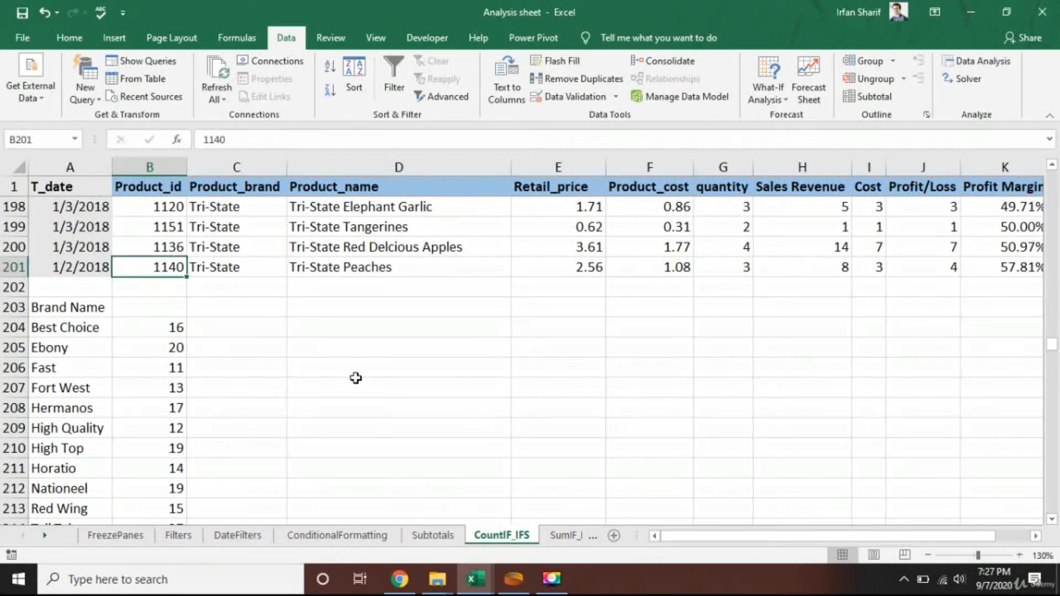
{"action": "key", "text": "Down"}
{"action": "key", "text": "Down"}
{"action": "key", "text": "Down"}
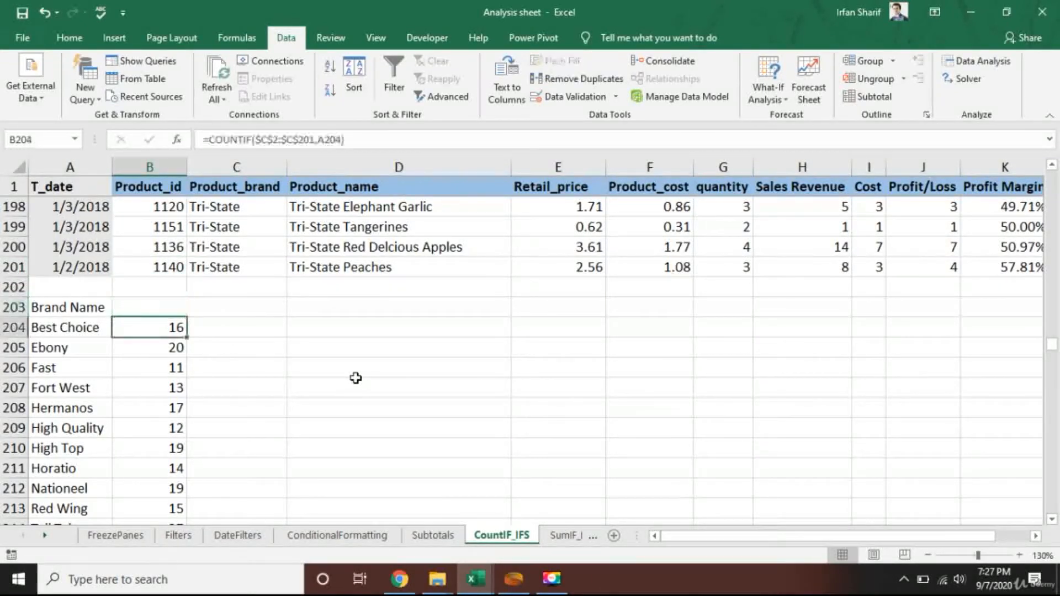
Start a COUNTIF formula in C204 with the Retail_price values E2:E201 as its range.
{"action": "key", "text": "Right"}
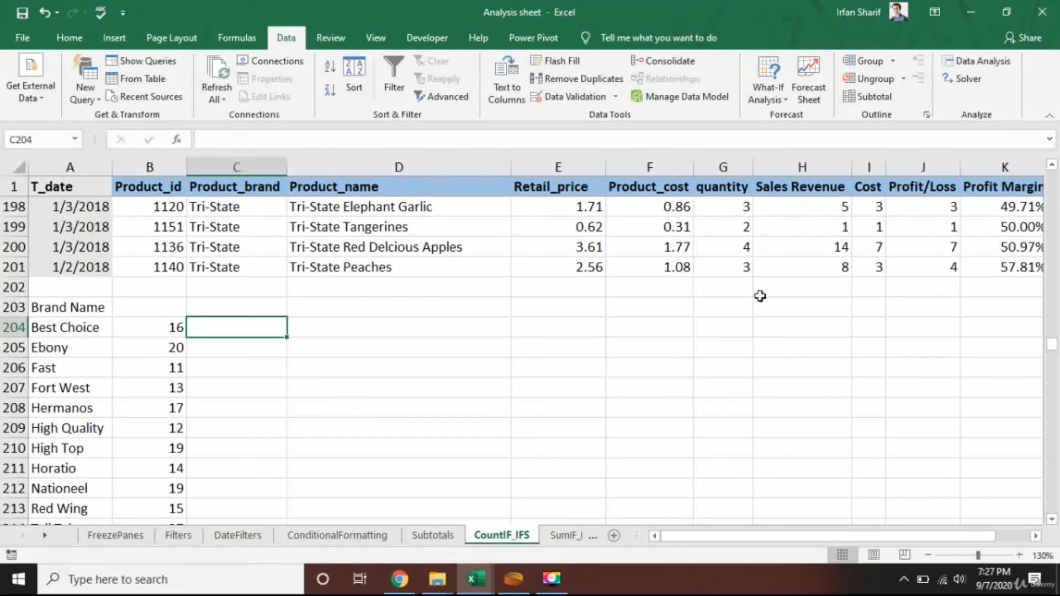
{"action": "scroll", "coordinate": [580, 265], "scroll_direction": "up", "scroll_amount": 4}
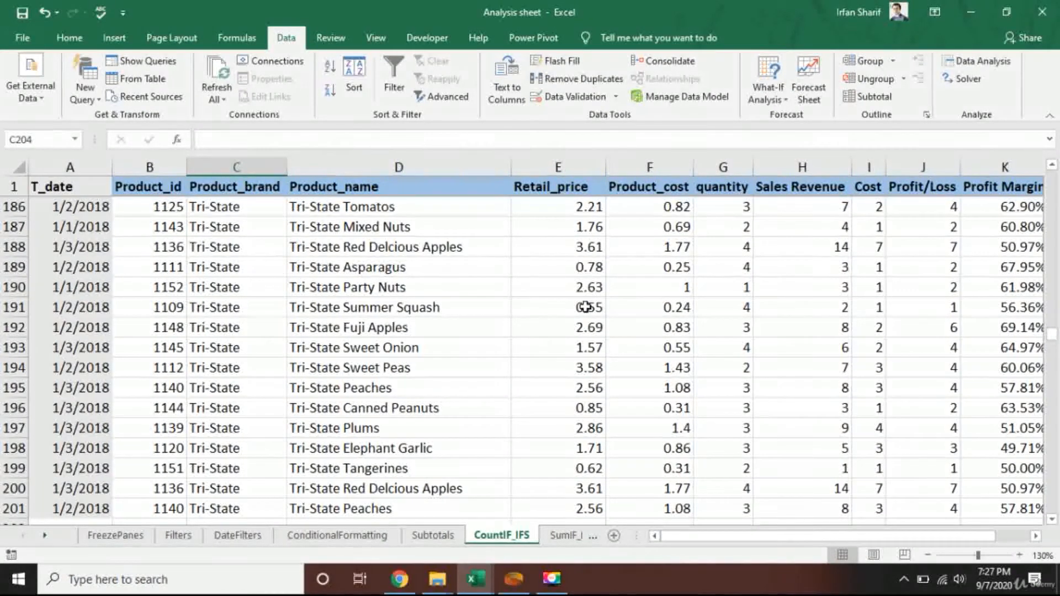
{"action": "scroll", "coordinate": [586, 312], "scroll_direction": "down", "scroll_amount": 2}
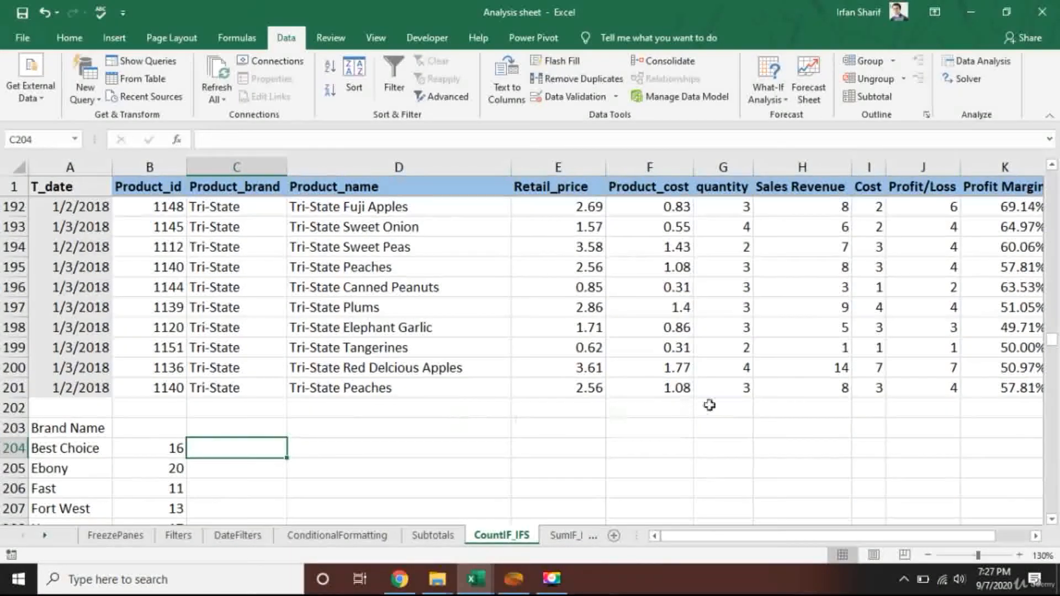
{"action": "type", "text": "=countif"}
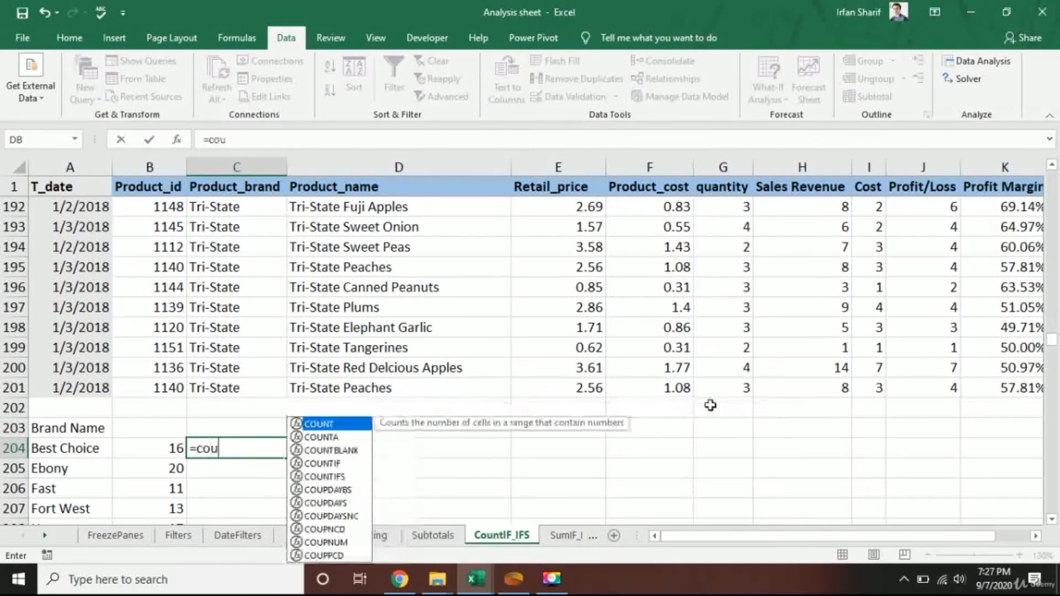
{"action": "key", "text": "Tab"}
{"action": "key", "text": "Up"}
{"action": "key", "text": "Up"}
{"action": "key", "text": "Up"}
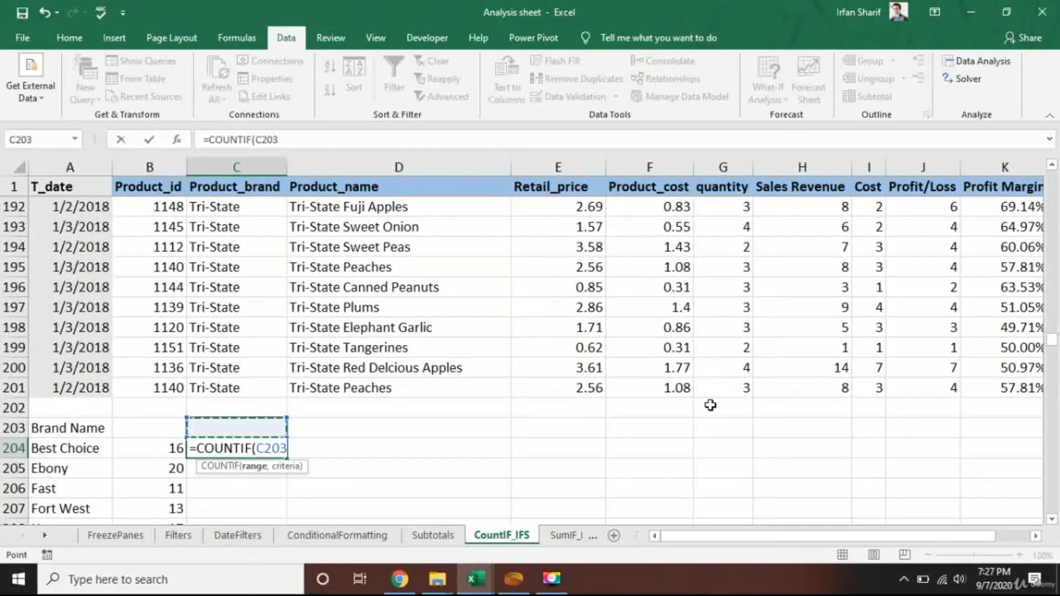
{"action": "key", "text": "Right"}
{"action": "key", "text": "Right"}
{"action": "key", "text": "ctrl+Up"}
{"action": "key", "text": "Down"}
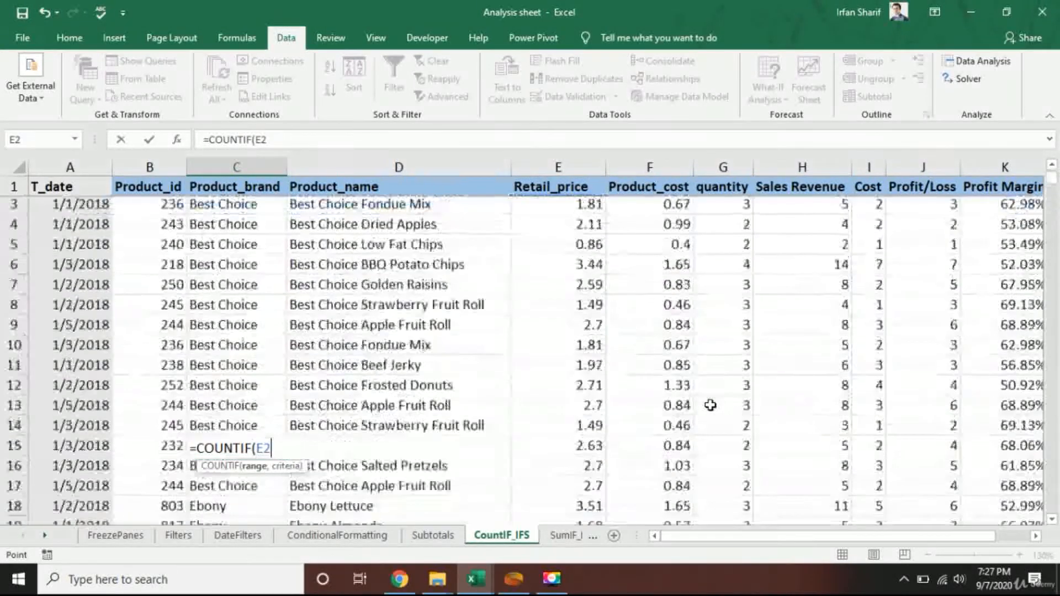
{"action": "key", "text": "ctrl+shift+Down"}
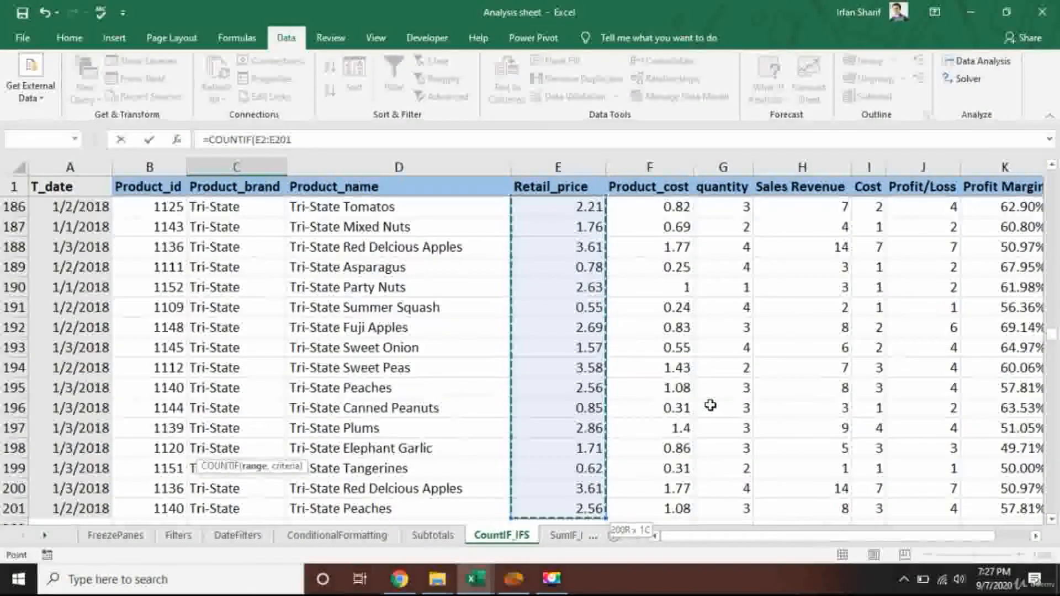
Complete the C204 COUNTIF formula with the criterion ">2" and review its references.
{"action": "type", "text": ","}
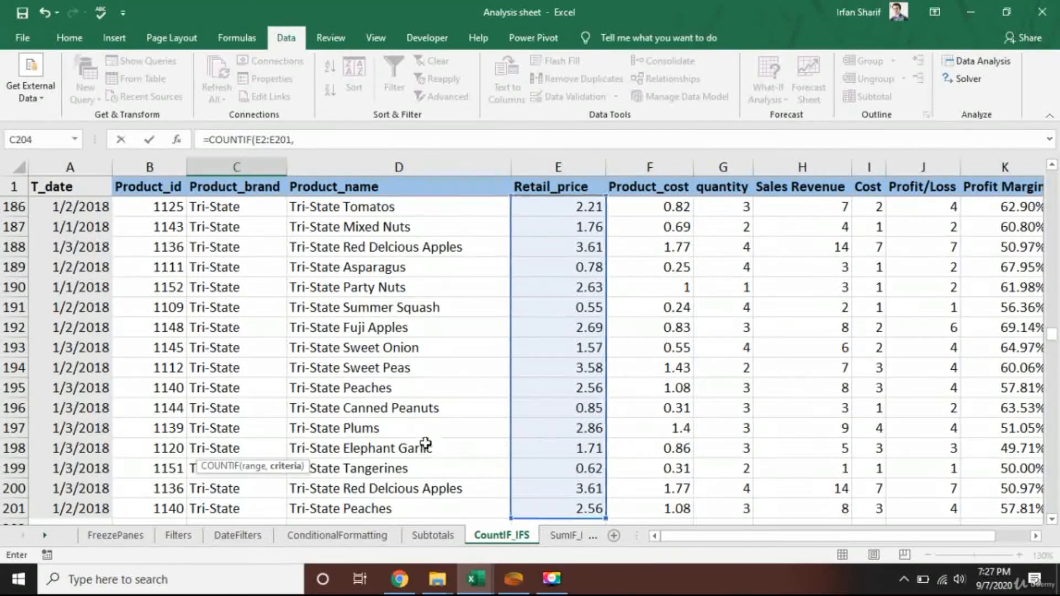
{"action": "scroll", "coordinate": [426, 445], "scroll_direction": "down", "scroll_amount": 2}
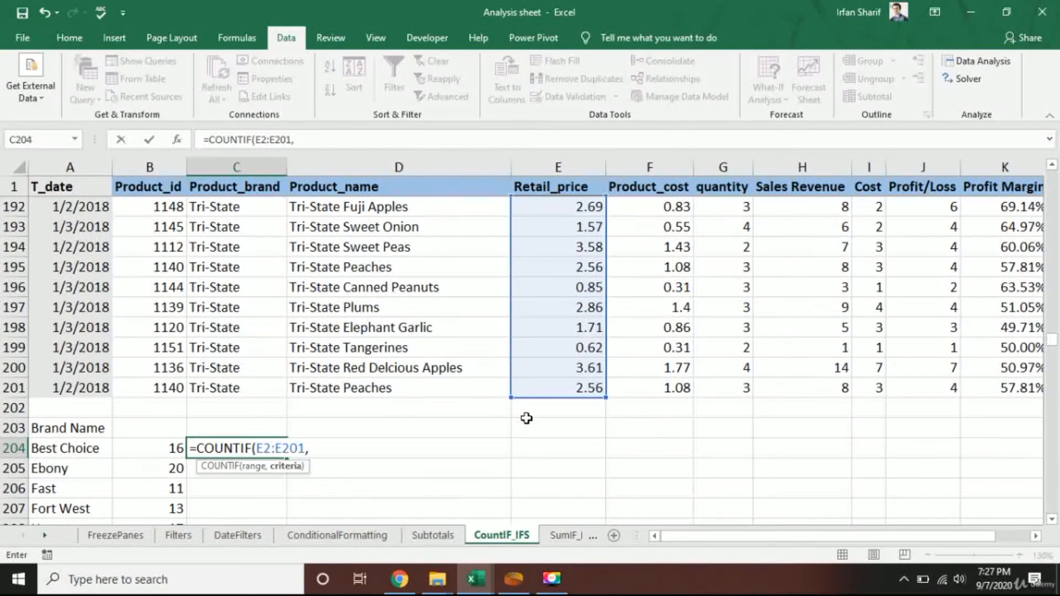
{"action": "type", "text": ">"}
{"action": "type", "text": "2\""}
{"action": "key", "text": "ctrl+Return"}
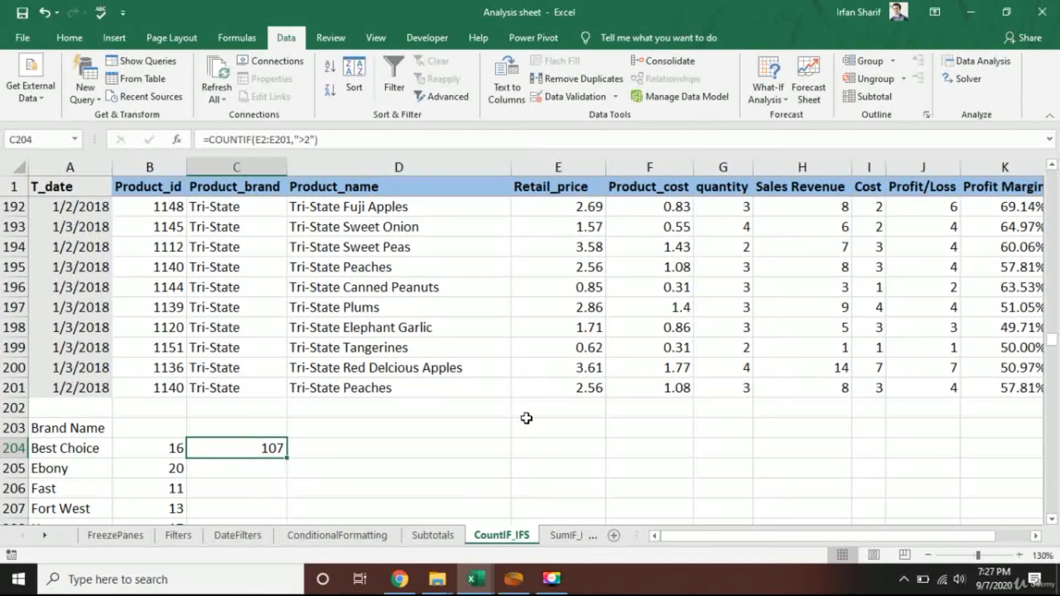
{"action": "key", "text": "F2"}
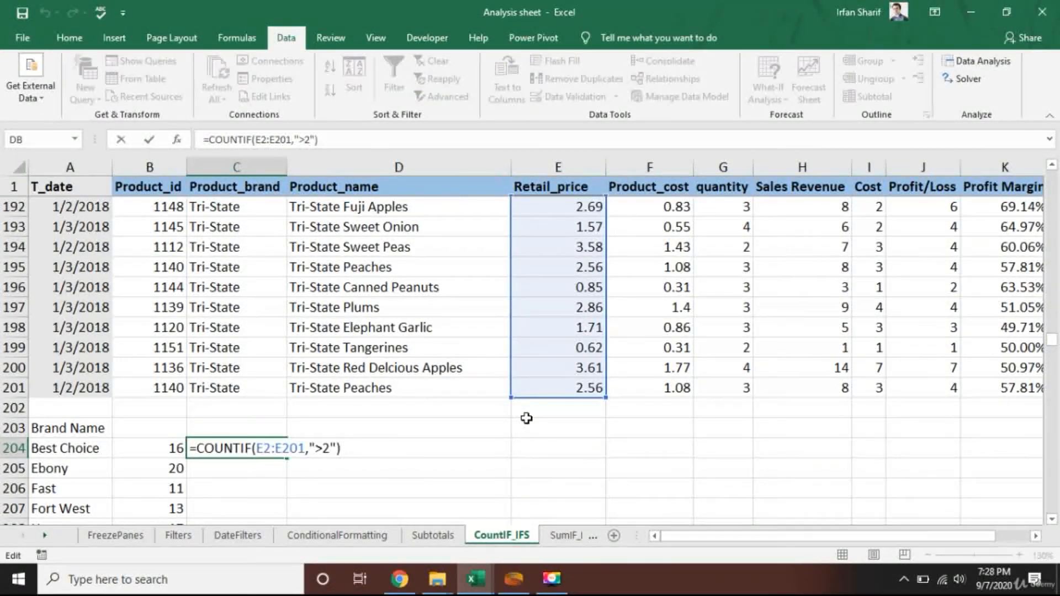
{"action": "key", "text": "Return"}
{"action": "key", "text": "Up"}
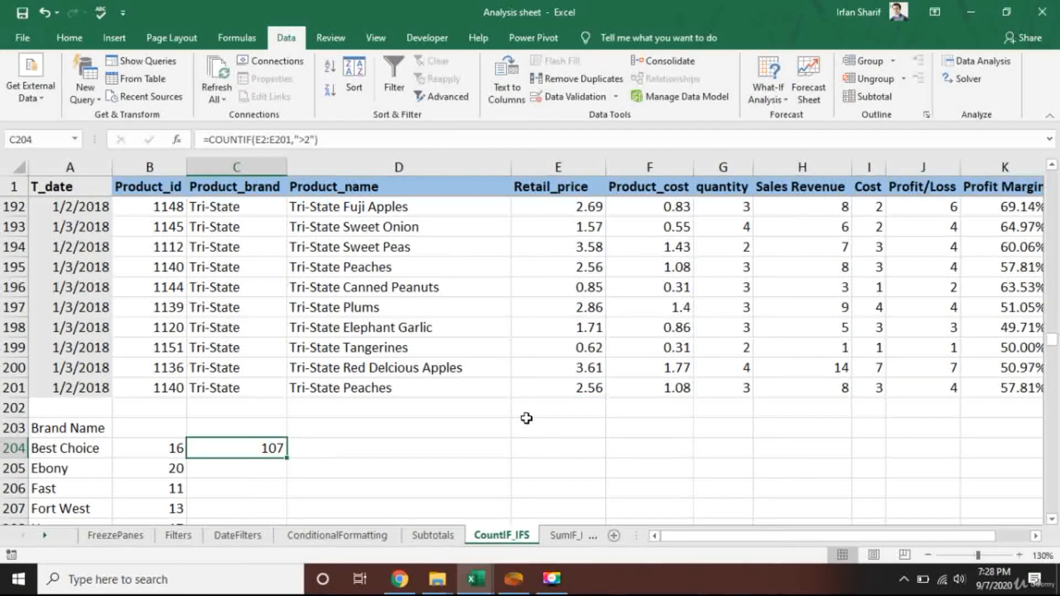
Turn on filtering for the sales data from the Retail_price header in E1.
{"action": "key", "text": "Up"}
{"action": "key", "text": "Up"}
{"action": "key", "text": "Up"}
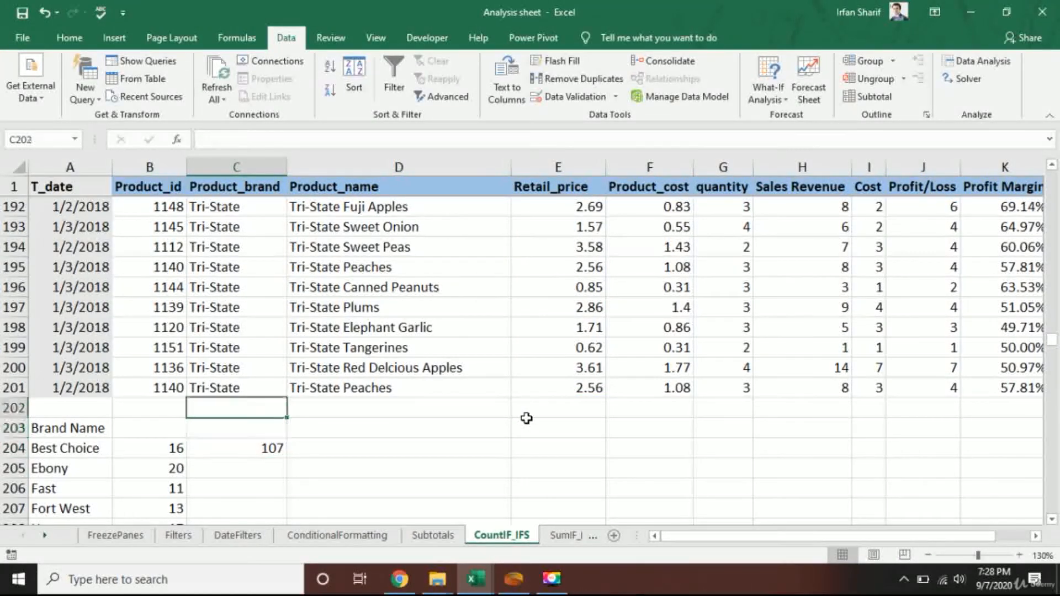
{"action": "key", "text": "Right"}
{"action": "key", "text": "Right"}
{"action": "key", "text": "ctrl+Up"}
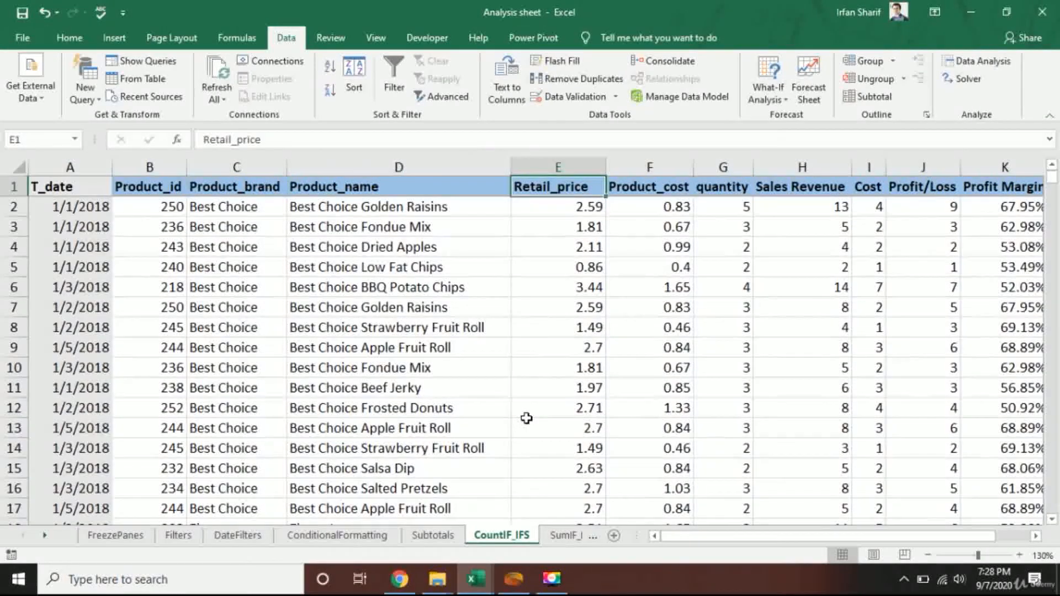
{"action": "left_click", "coordinate": [394, 80]}
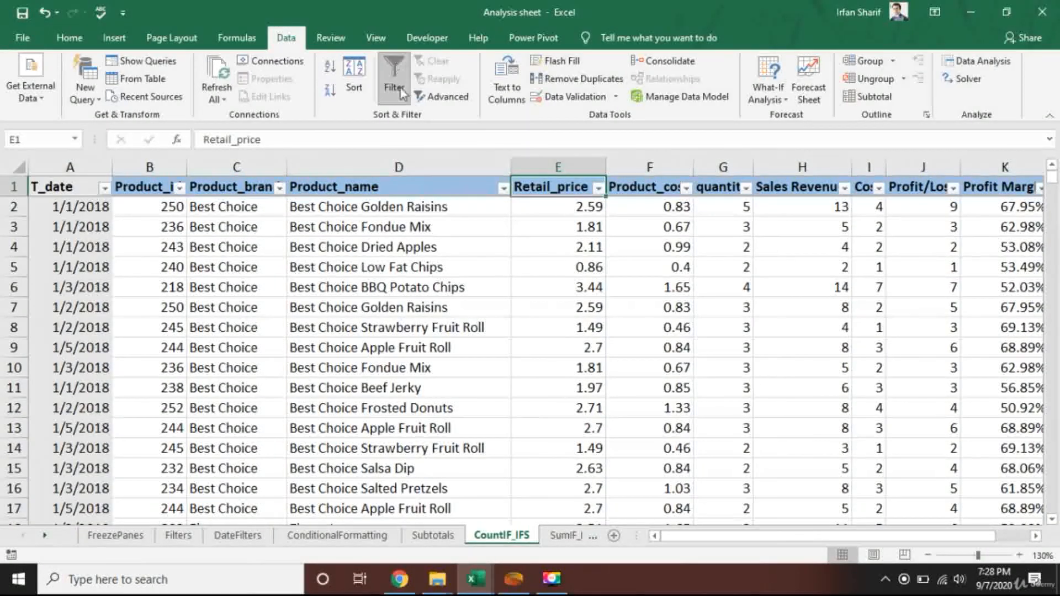
Filter the Retail_price column to show only values greater than 2.
{"action": "left_click", "coordinate": [598, 188]}
{"action": "mouse_move", "coordinate": [490, 319]}
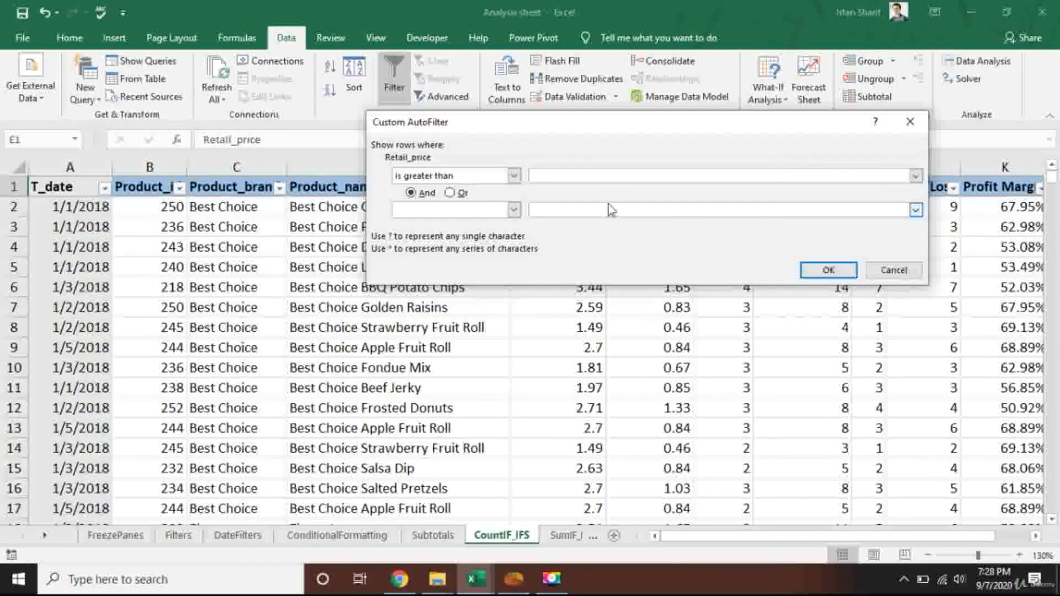
{"action": "type", "text": "2"}
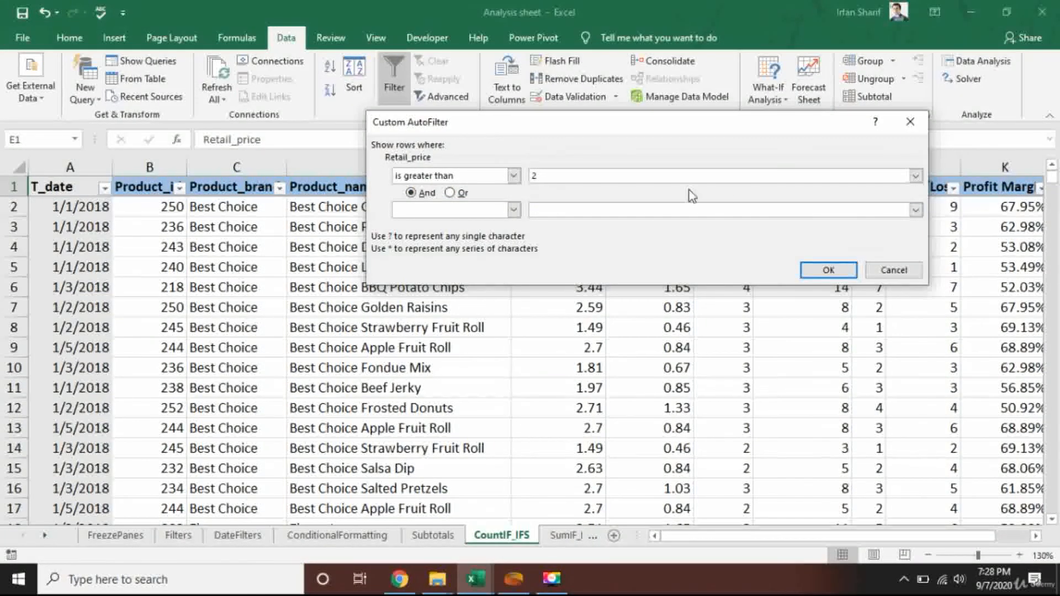
{"action": "left_click", "coordinate": [828, 270]}
Select the filtered Retail_price values and check their count against the COUNTIF result in C204.
{"action": "left_click", "coordinate": [590, 211]}
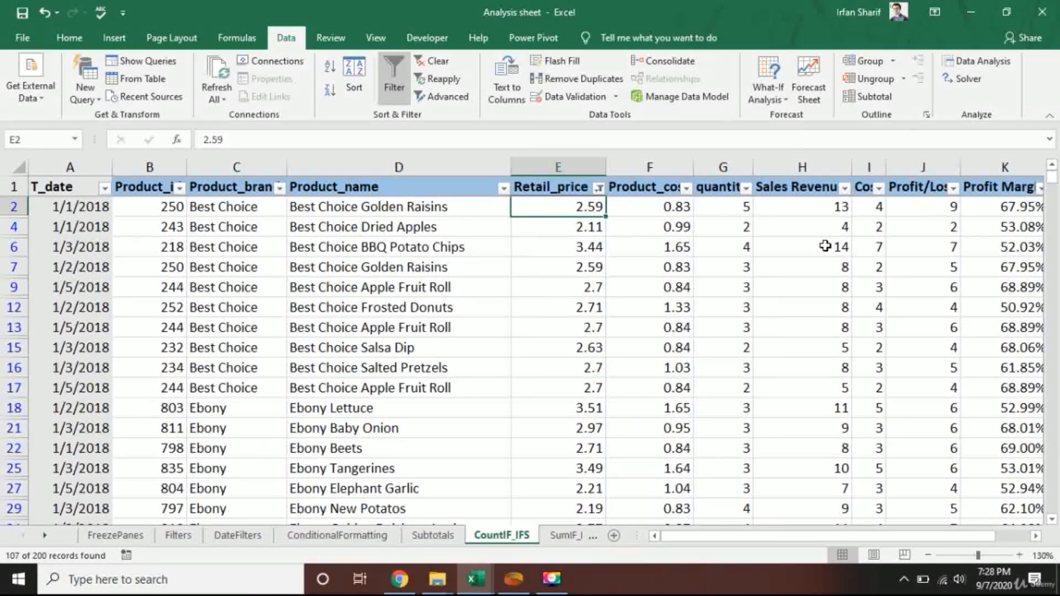
{"action": "key", "text": "ctrl+shift+Down"}
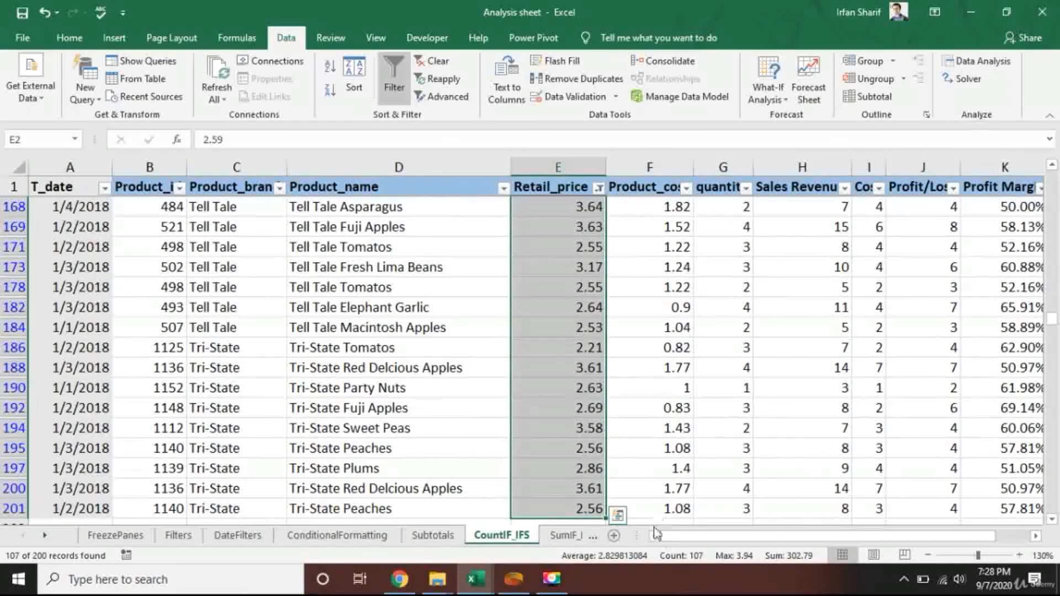
{"action": "left_click", "coordinate": [577, 408]}
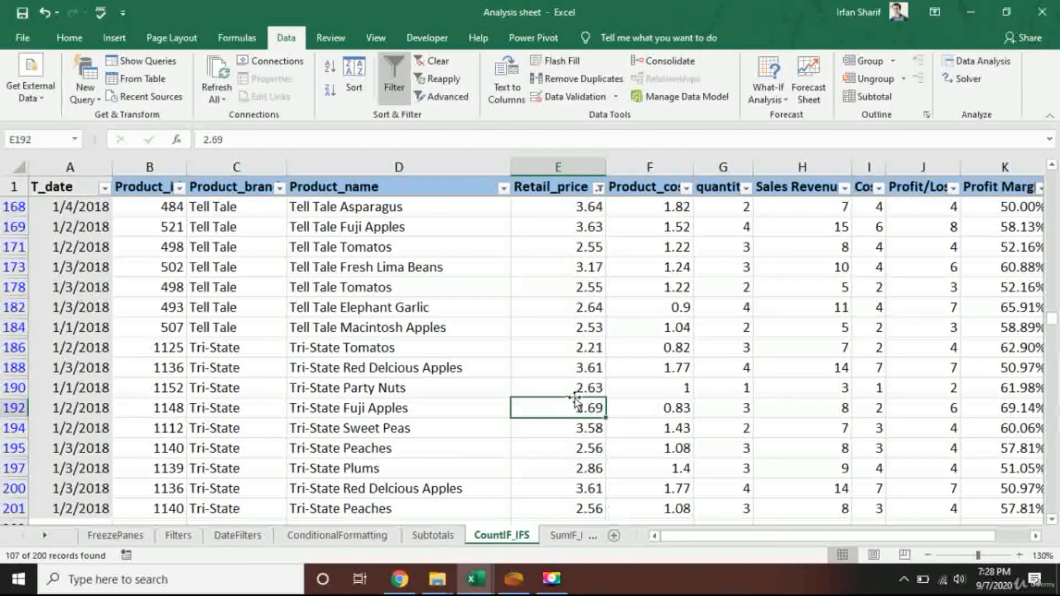
{"action": "scroll", "coordinate": [552, 398], "scroll_direction": "down", "scroll_amount": 2}
{"action": "left_click", "coordinate": [273, 468]}
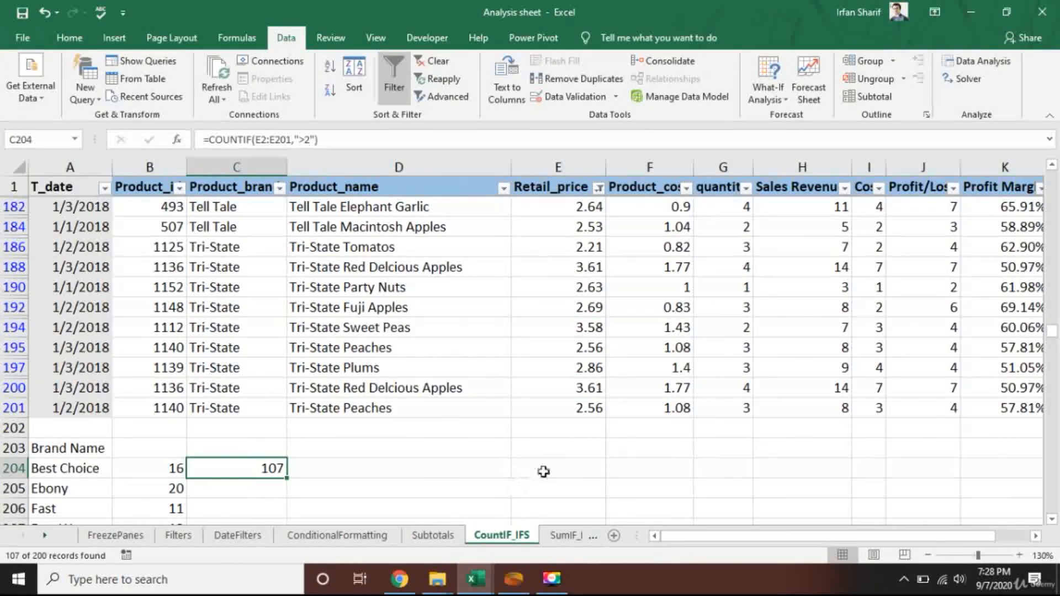